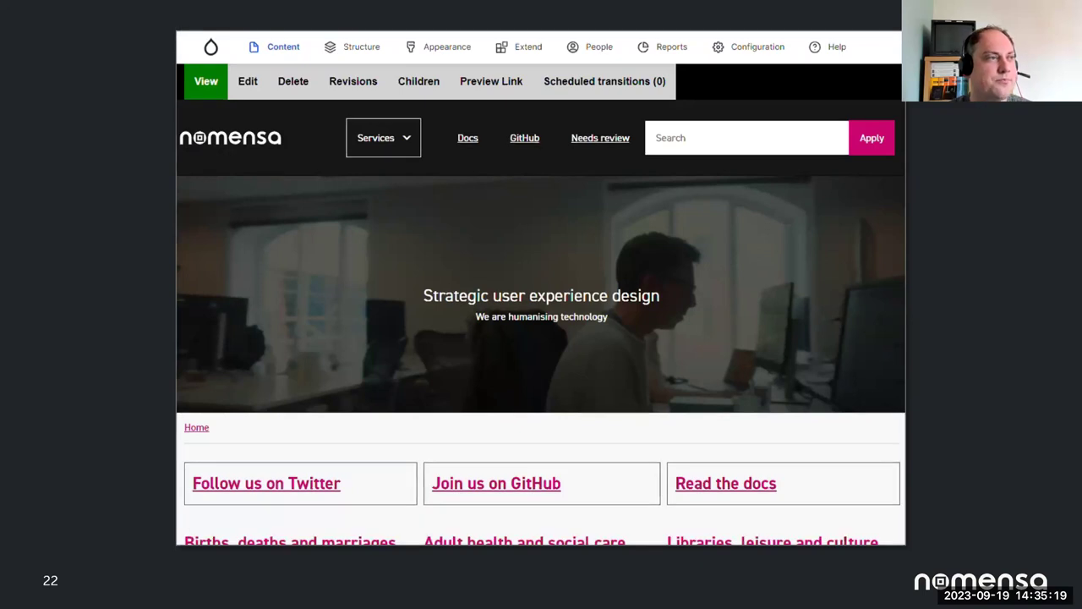
- Start a new alert banner and set its type of alert to Announcement
{"action": "mouse_move", "coordinate": [271, 41]}
{"action": "left_click", "coordinate": [287, 228]}
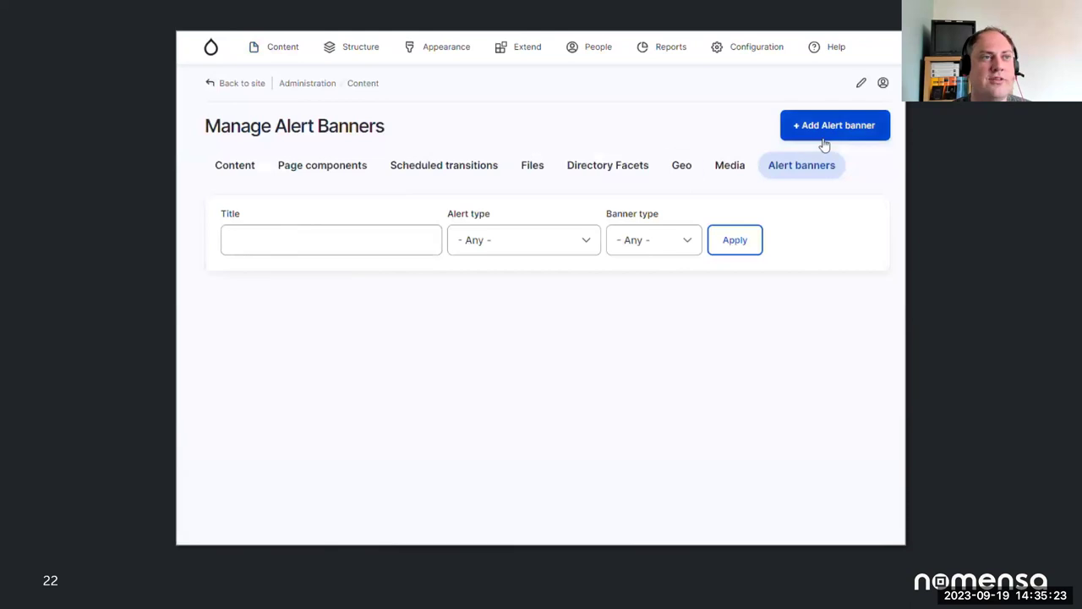
{"action": "left_click", "coordinate": [824, 140]}
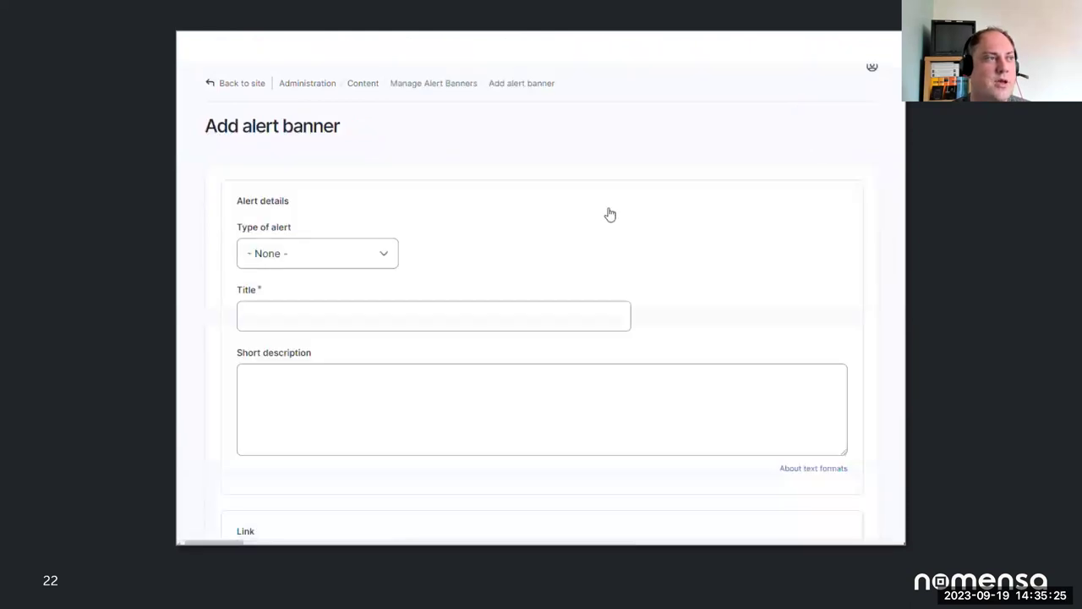
{"action": "left_click", "coordinate": [360, 253]}
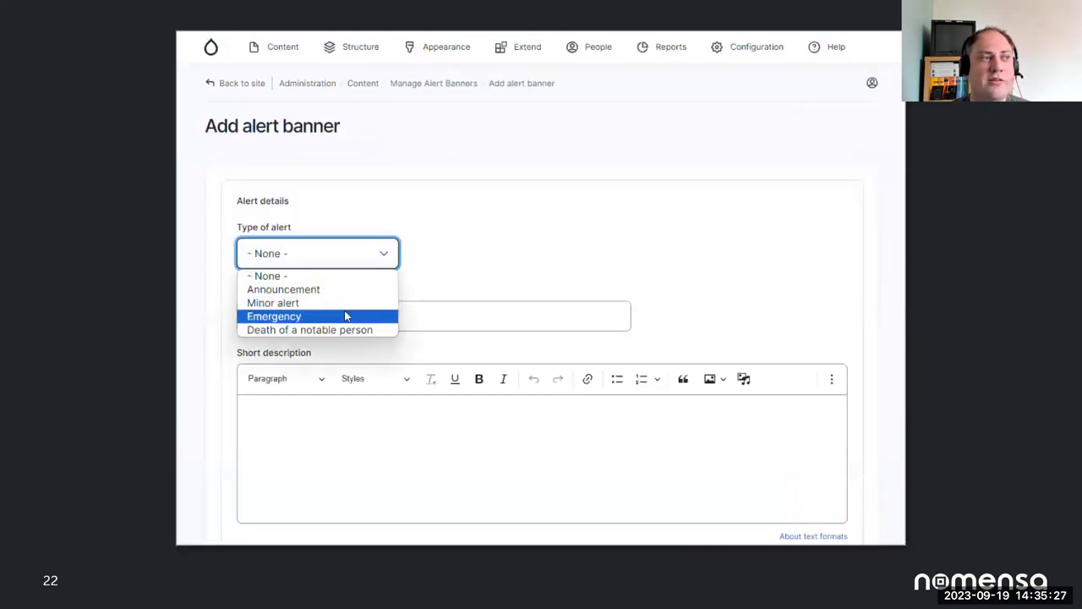
{"action": "left_click", "coordinate": [356, 292]}
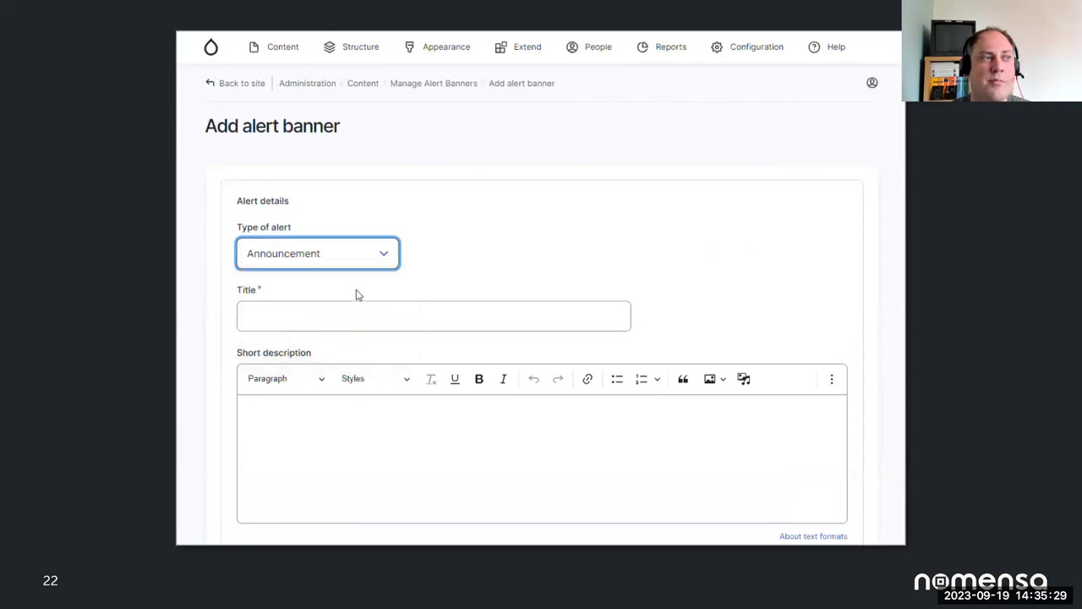
- Title the alert banner "Hosepipe ban in effect" and enter "Please conserve water" as its short description
{"action": "left_click", "coordinate": [335, 318]}
{"action": "key", "text": "Down"}
{"action": "key", "text": "Down"}
{"action": "key", "text": "Tab"}
{"action": "type", "text": "Please conserve water"}
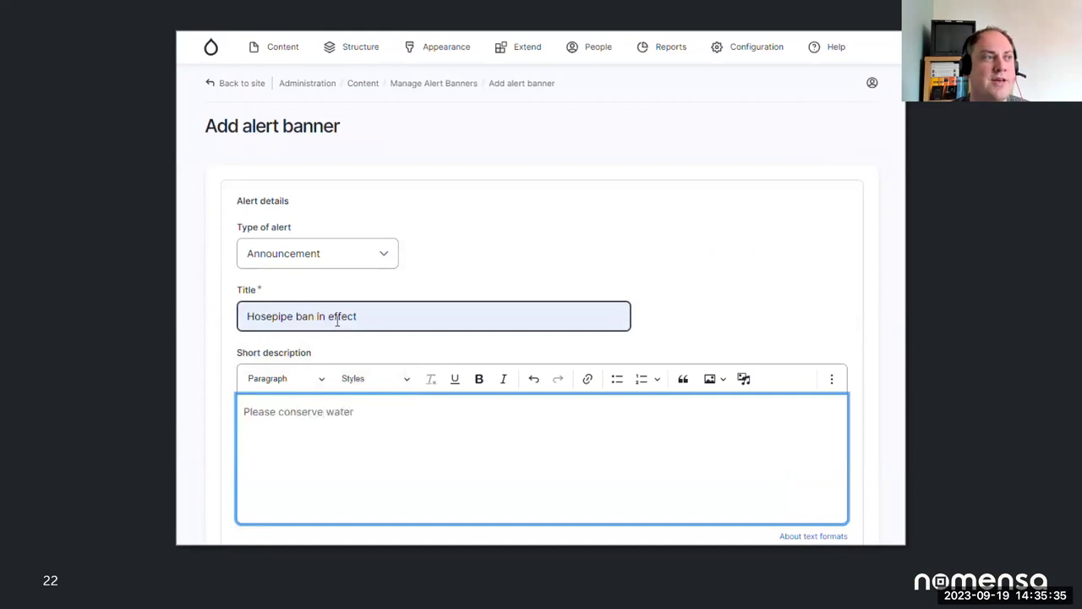
- Enable Set live and Remove hide link in the banner's publishing options, and save the alert banner
{"action": "scroll", "coordinate": [337, 321], "scroll_direction": "down", "scroll_amount": 15}
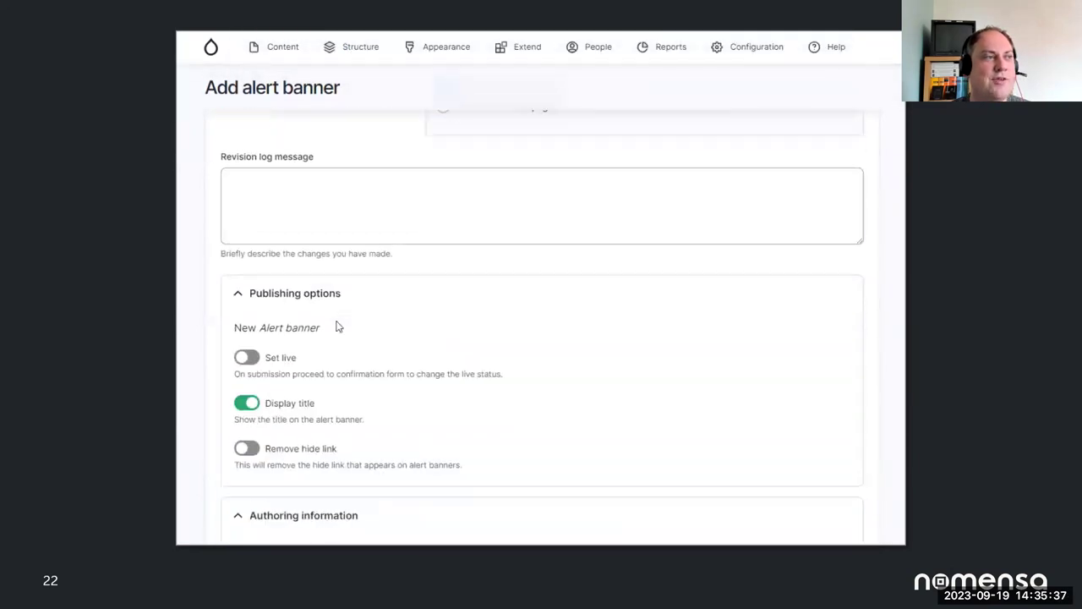
{"action": "left_click", "coordinate": [245, 334]}
{"action": "left_click", "coordinate": [246, 427]}
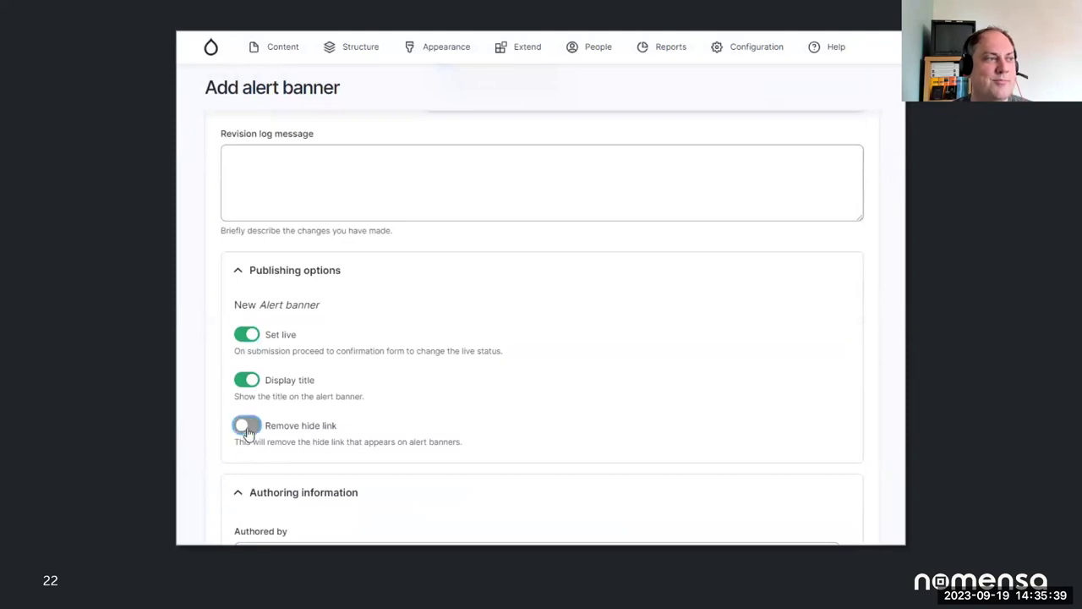
{"action": "scroll", "coordinate": [249, 433], "scroll_direction": "down", "scroll_amount": 1}
{"action": "scroll", "coordinate": [248, 433], "scroll_direction": "down", "scroll_amount": 1}
{"action": "left_click", "coordinate": [246, 461]}
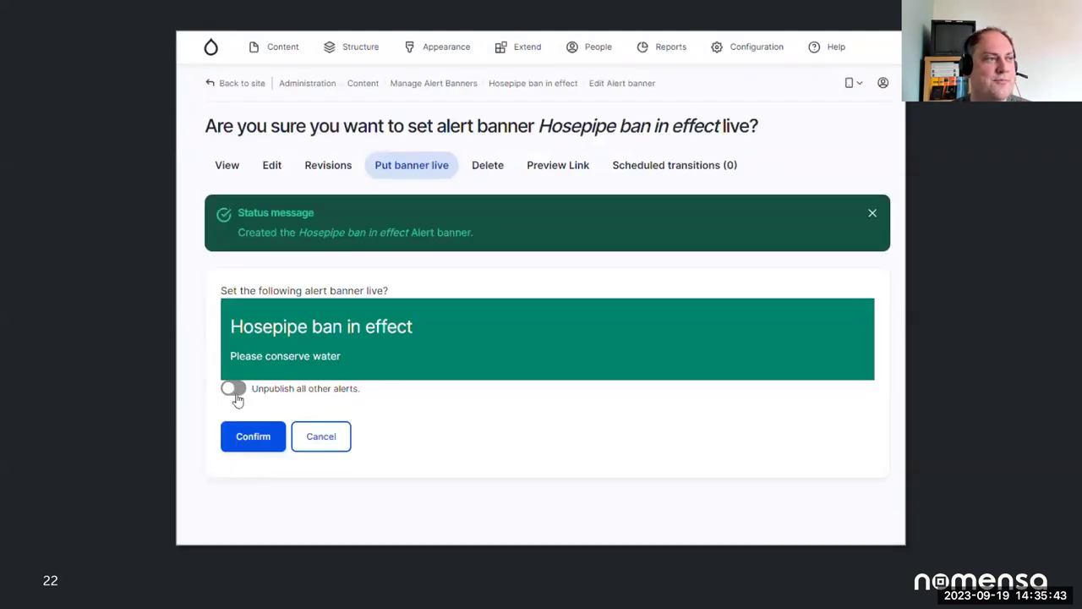
- Confirm setting the hosepipe ban banner live with all other alerts unpublished, and view it on the site's home page
{"action": "left_click", "coordinate": [234, 390]}
{"action": "left_click", "coordinate": [254, 439]}
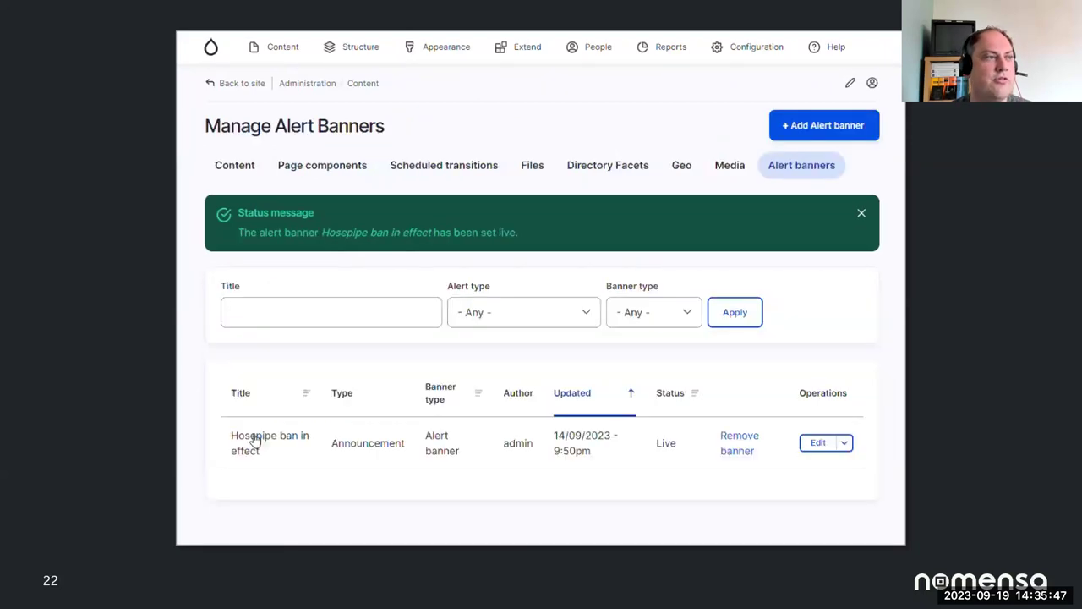
{"action": "left_click", "coordinate": [211, 47]}
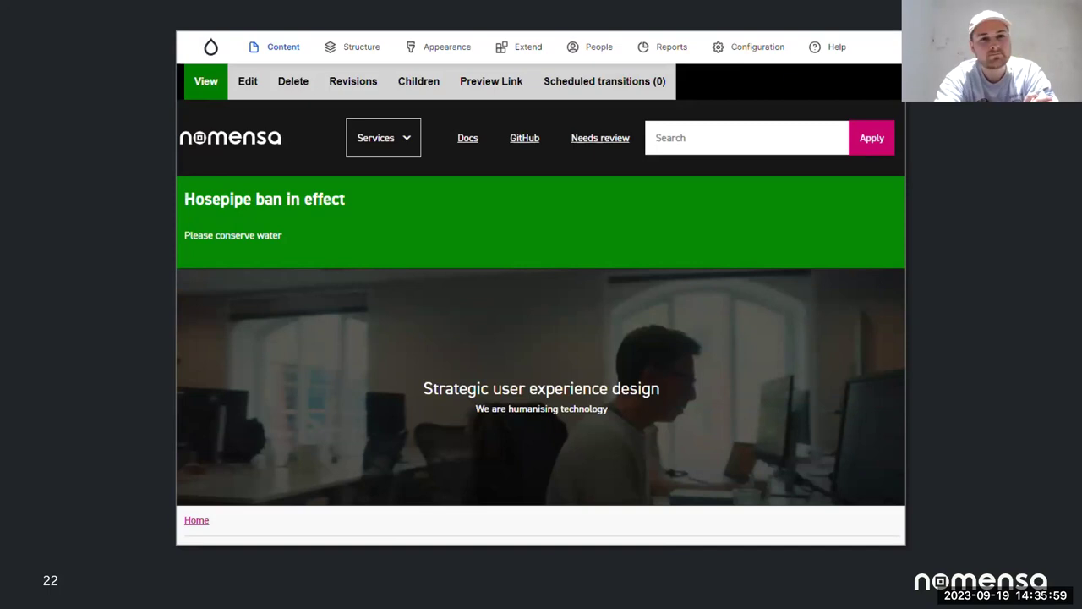
{"action": "key", "text": "Right"}
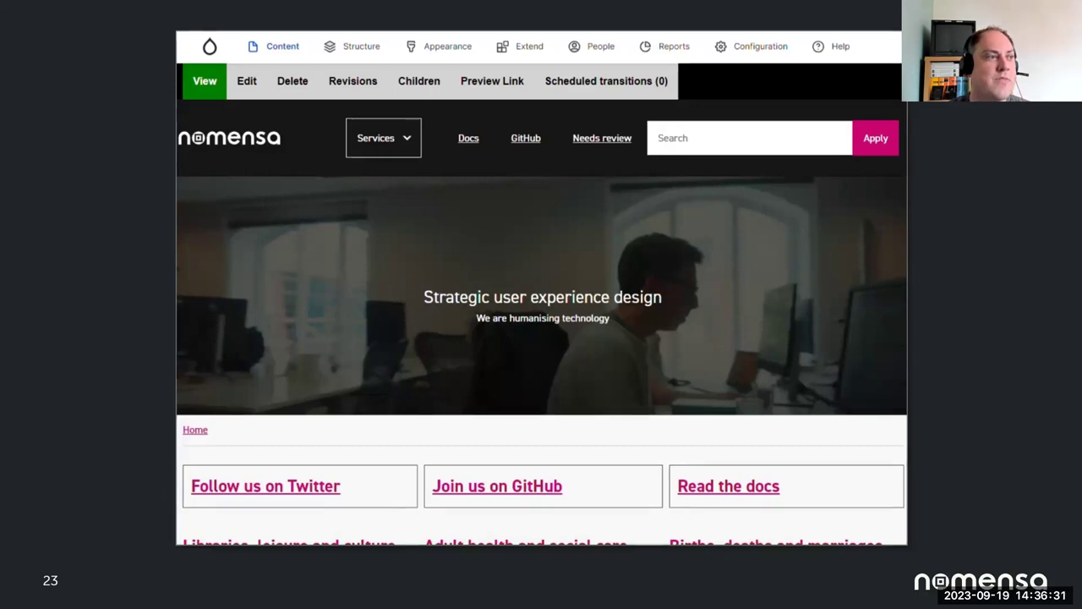
- Start a new directory channel and title it "Edwardian swimming pools"
{"action": "mouse_move", "coordinate": [285, 48]}
{"action": "mouse_move", "coordinate": [290, 77]}
{"action": "mouse_move", "coordinate": [481, 88]}
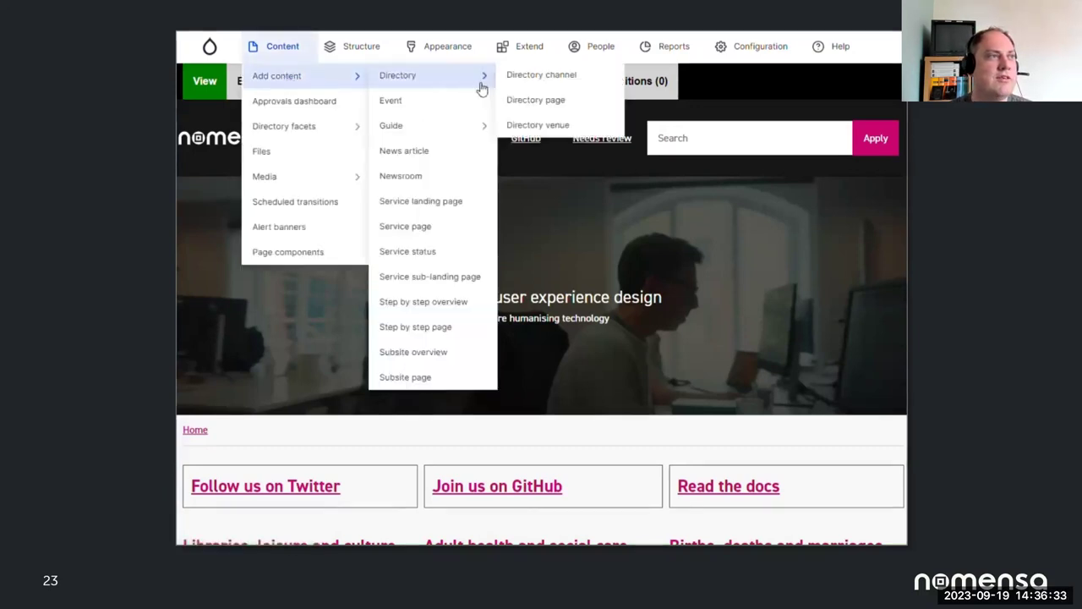
{"action": "left_click", "coordinate": [538, 76]}
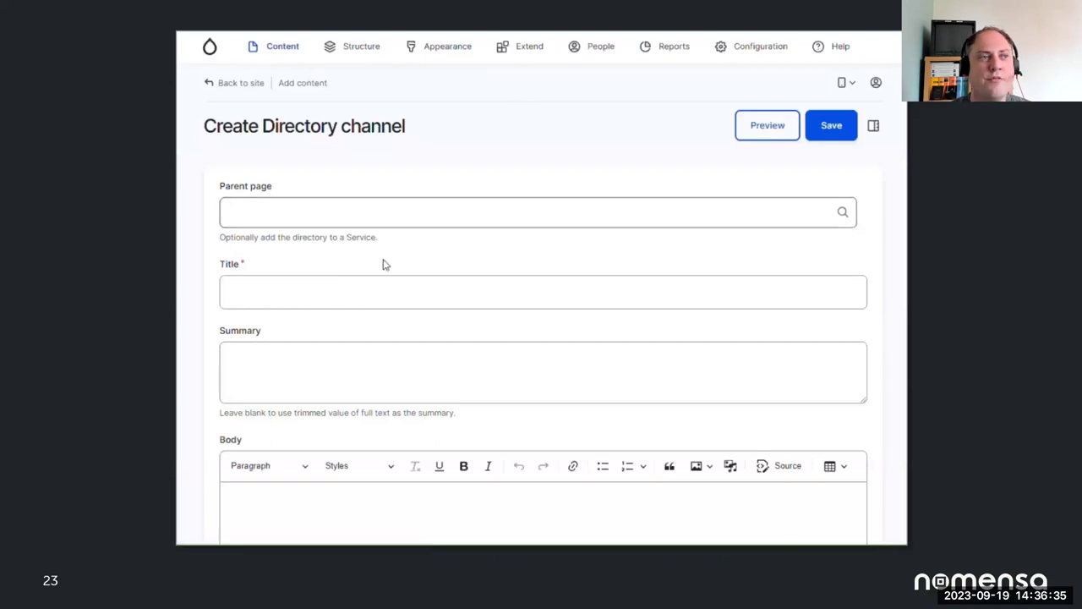
{"action": "left_click", "coordinate": [381, 296]}
{"action": "type", "text": "Edwa"}
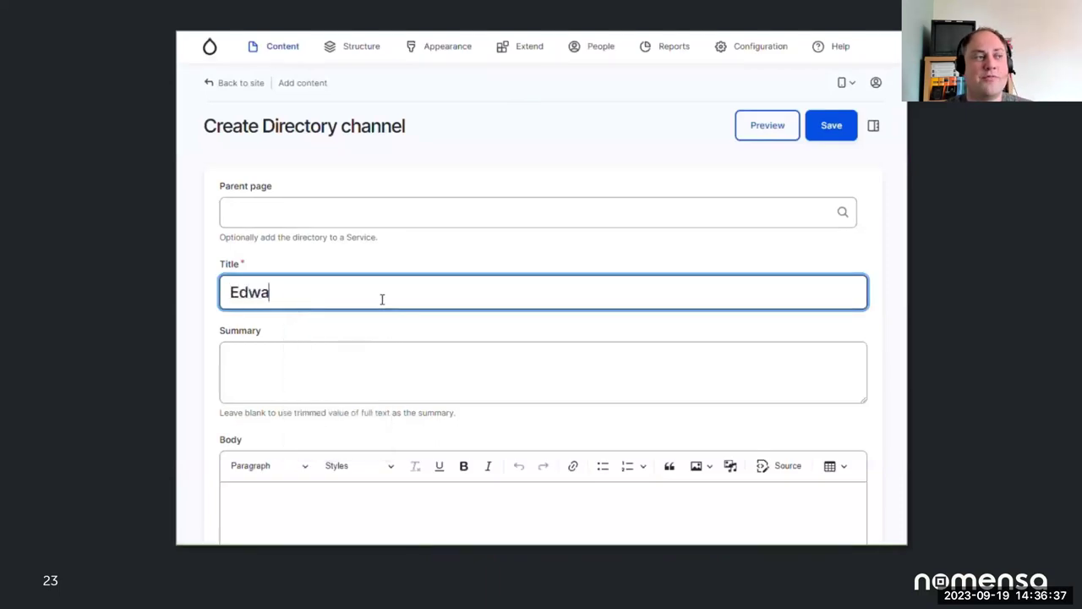
{"action": "type", "text": "rdian swimming pools"}
- Enable the Organisation type facet and the Directory venue content type for the channel, and save it
{"action": "scroll", "coordinate": [390, 293], "scroll_direction": "down", "scroll_amount": 3}
{"action": "scroll", "coordinate": [390, 293], "scroll_direction": "down", "scroll_amount": 2}
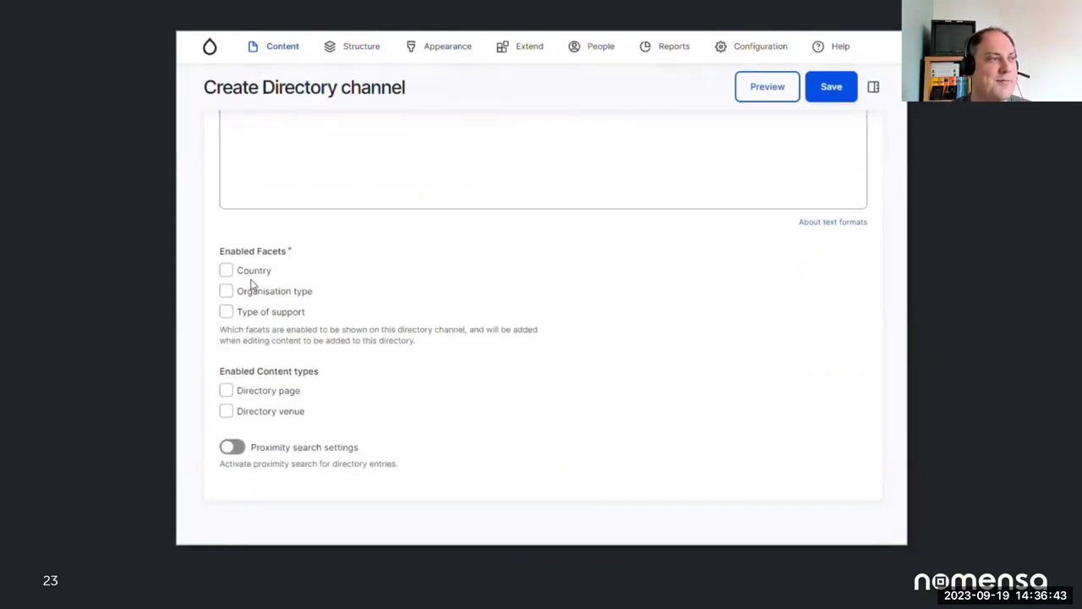
{"action": "left_click", "coordinate": [261, 292]}
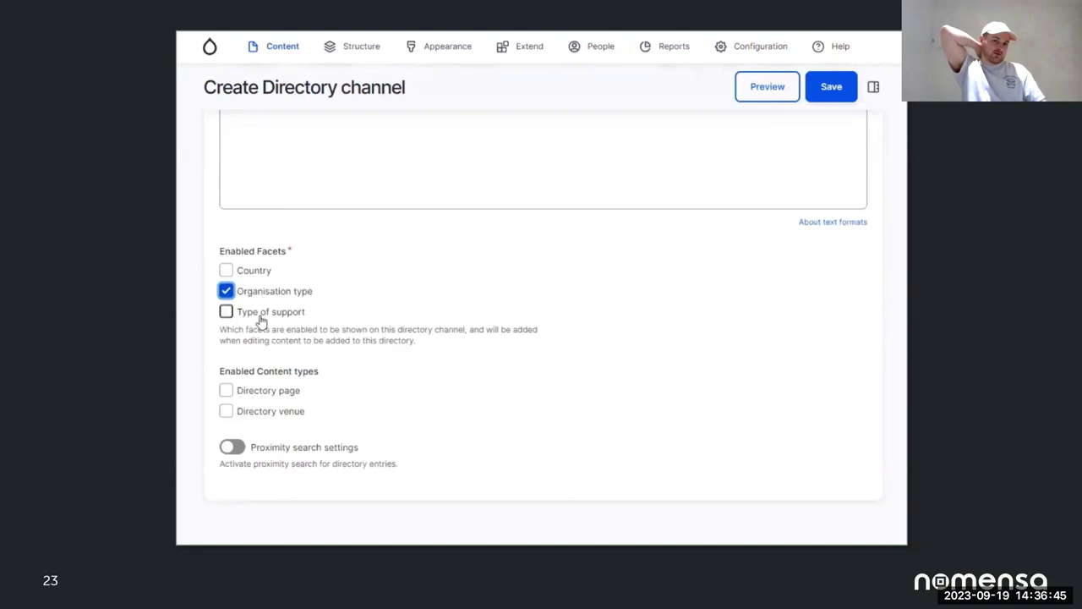
{"action": "left_click", "coordinate": [255, 413]}
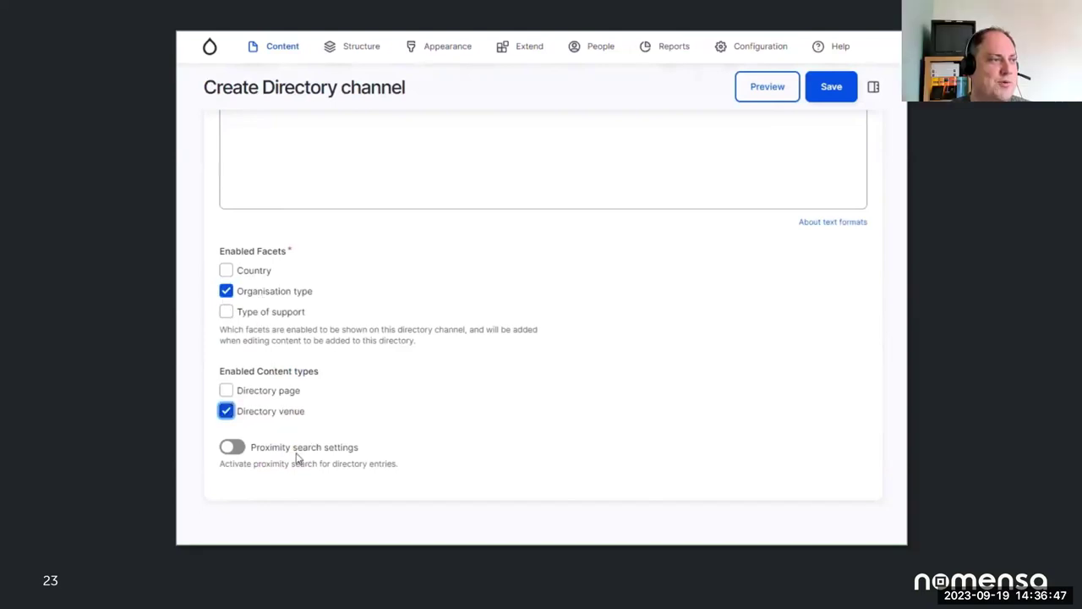
{"action": "left_click", "coordinate": [831, 93]}
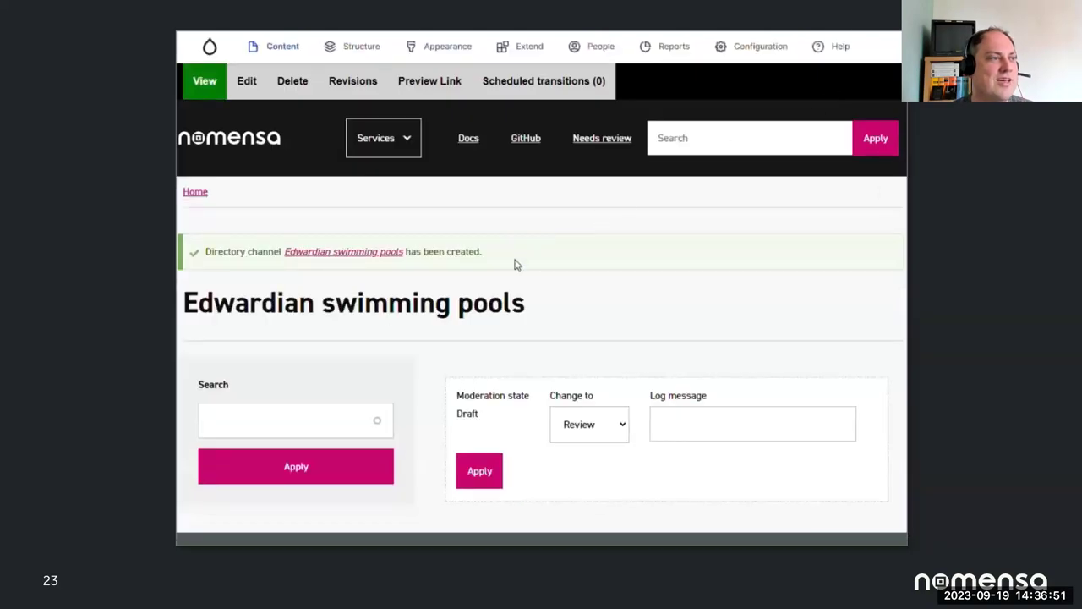
- Change the moderation state of the Edwardian swimming pools channel to Published
{"action": "left_click", "coordinate": [580, 424]}
{"action": "left_click", "coordinate": [587, 462]}
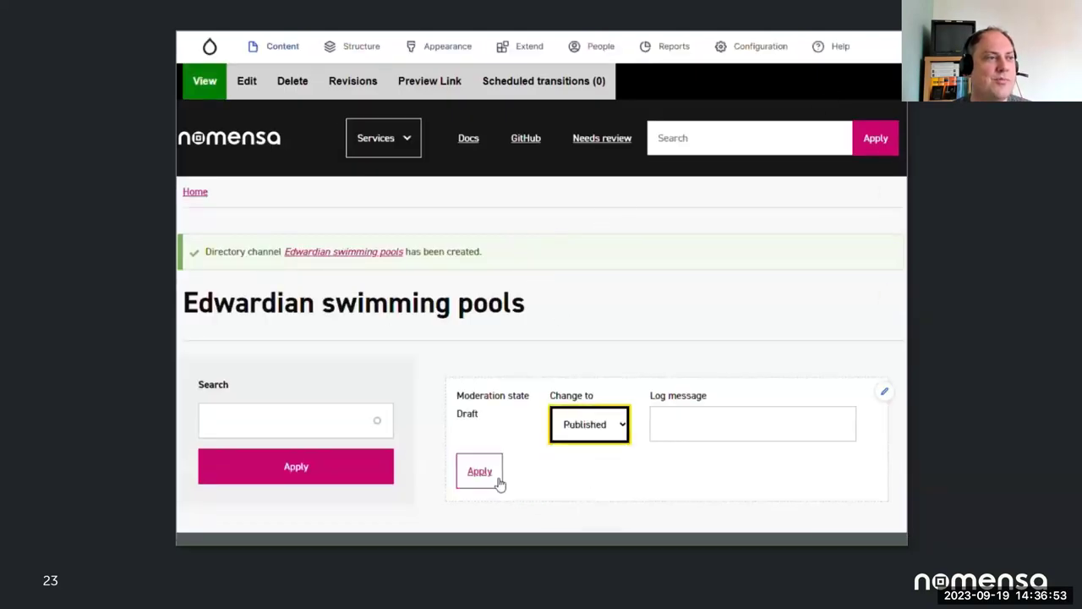
{"action": "left_click", "coordinate": [497, 479]}
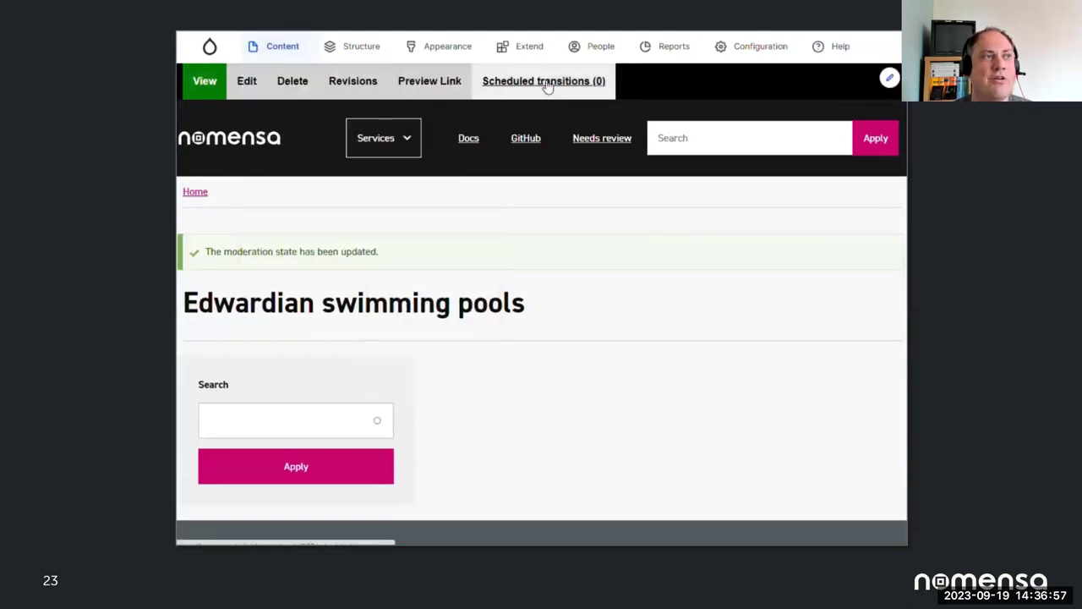
- Start a new directory venue and title it "Withington Baths"
{"action": "mouse_move", "coordinate": [293, 52]}
{"action": "mouse_move", "coordinate": [362, 78]}
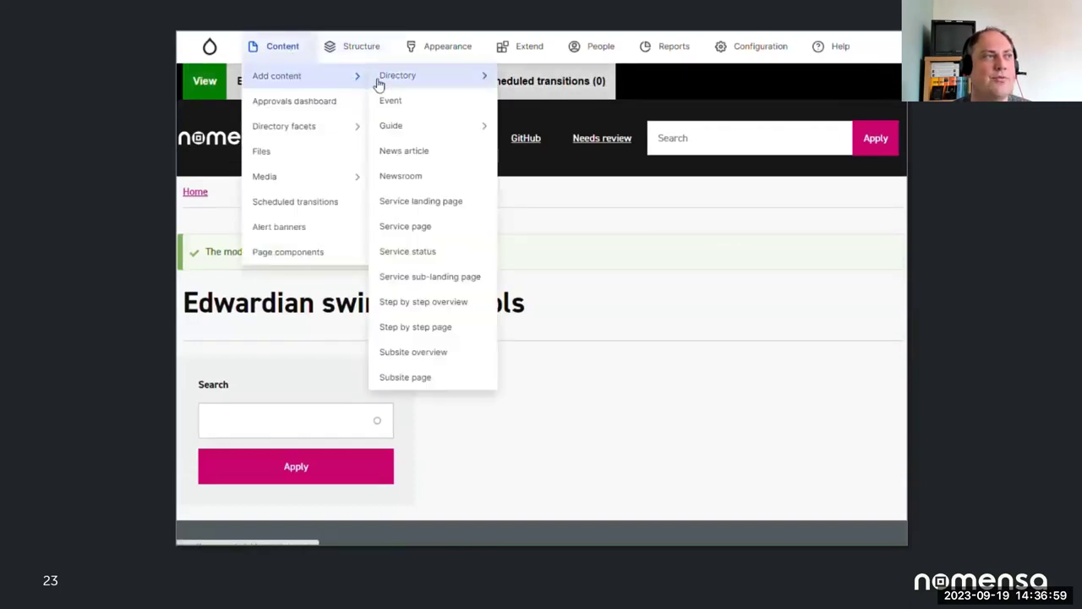
{"action": "mouse_move", "coordinate": [447, 89]}
{"action": "left_click", "coordinate": [558, 124]}
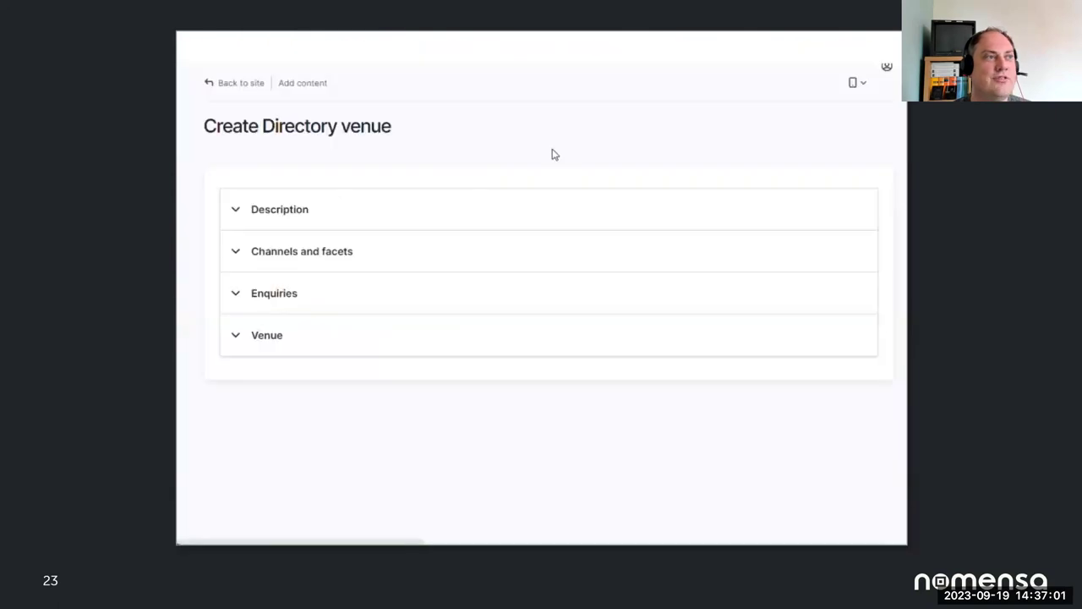
{"action": "left_click", "coordinate": [449, 242]}
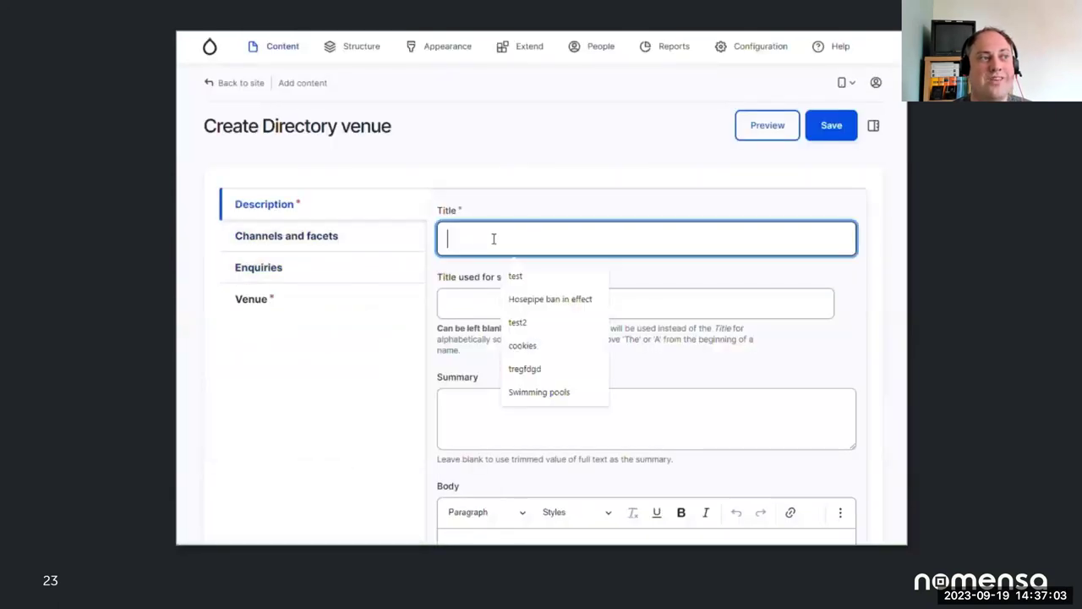
{"action": "type", "text": "With"}
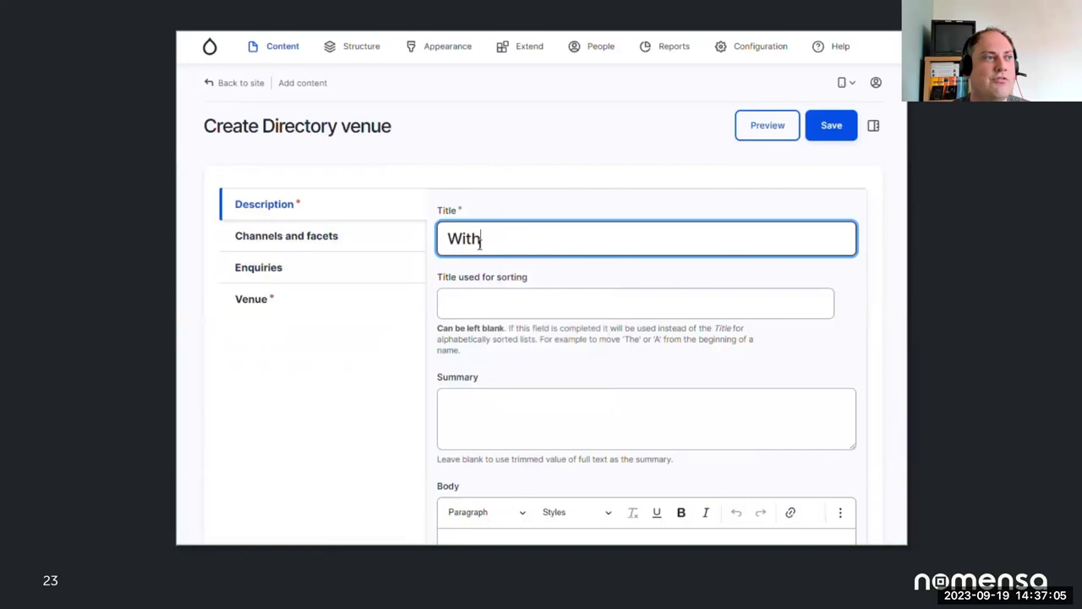
{"action": "type", "text": "ington Baths"}
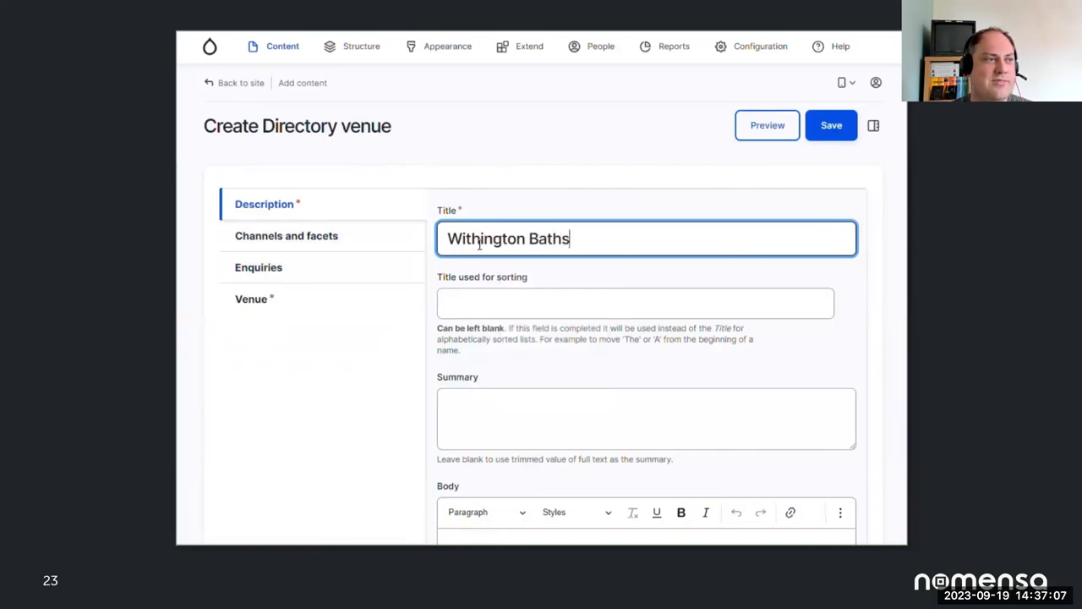
- Create a new address for the venue's location by looking up its postal code and choosing the matching suggestion
{"action": "left_click", "coordinate": [326, 303]}
{"action": "left_click", "coordinate": [505, 279]}
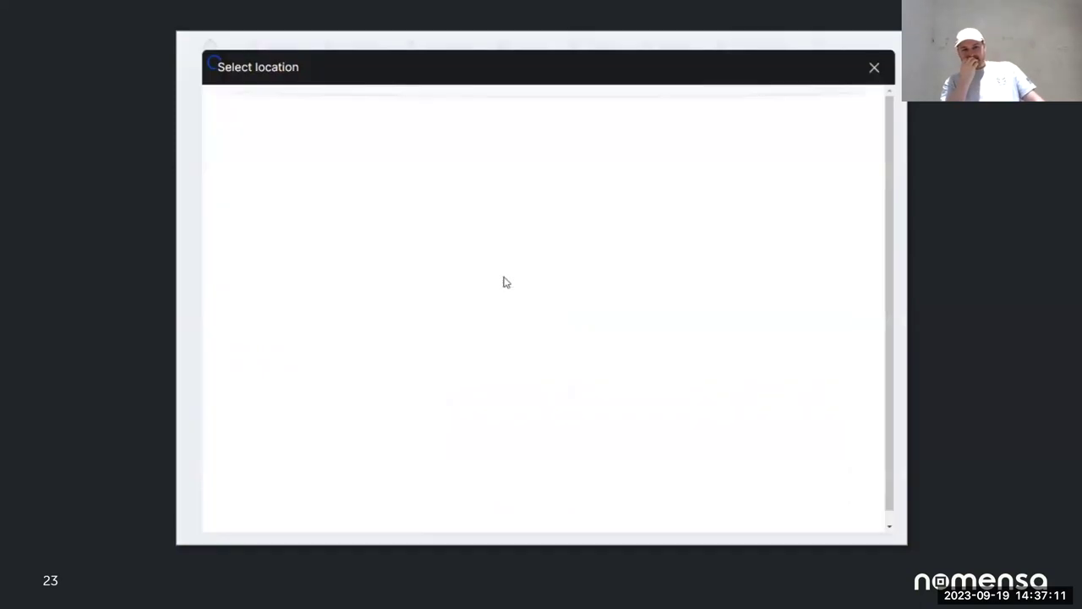
{"action": "left_click", "coordinate": [429, 115]}
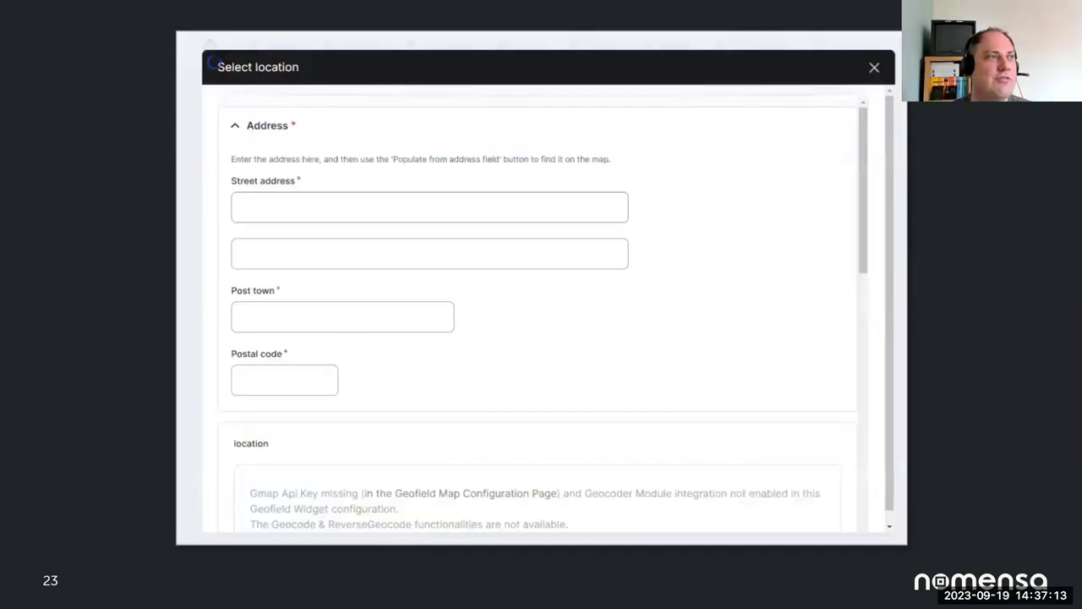
{"action": "left_click", "coordinate": [279, 413]}
{"action": "type", "text": "M20 3EB"}
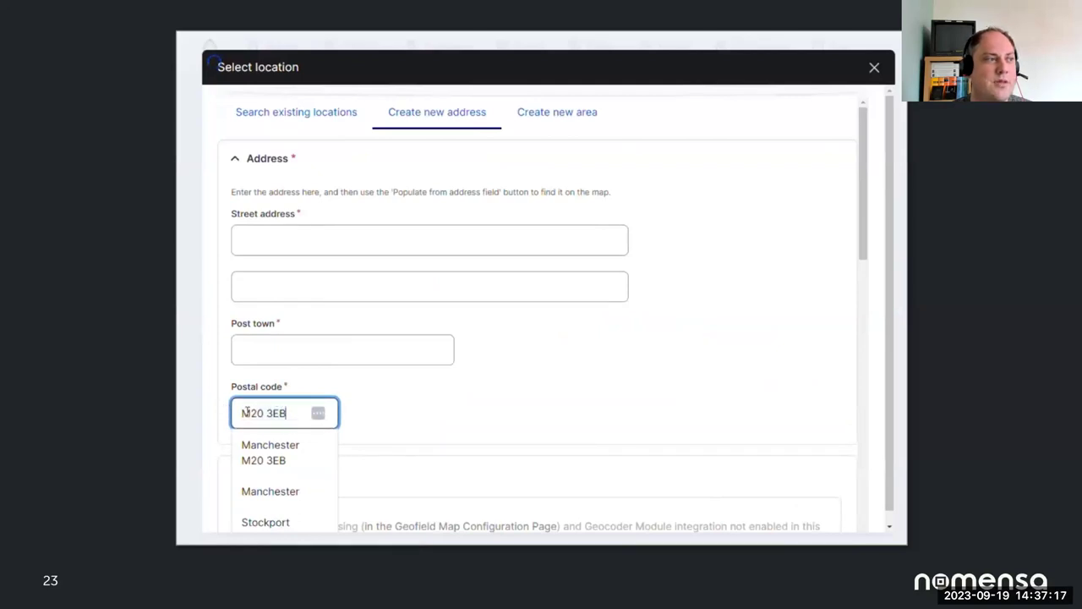
{"action": "left_click", "coordinate": [280, 440]}
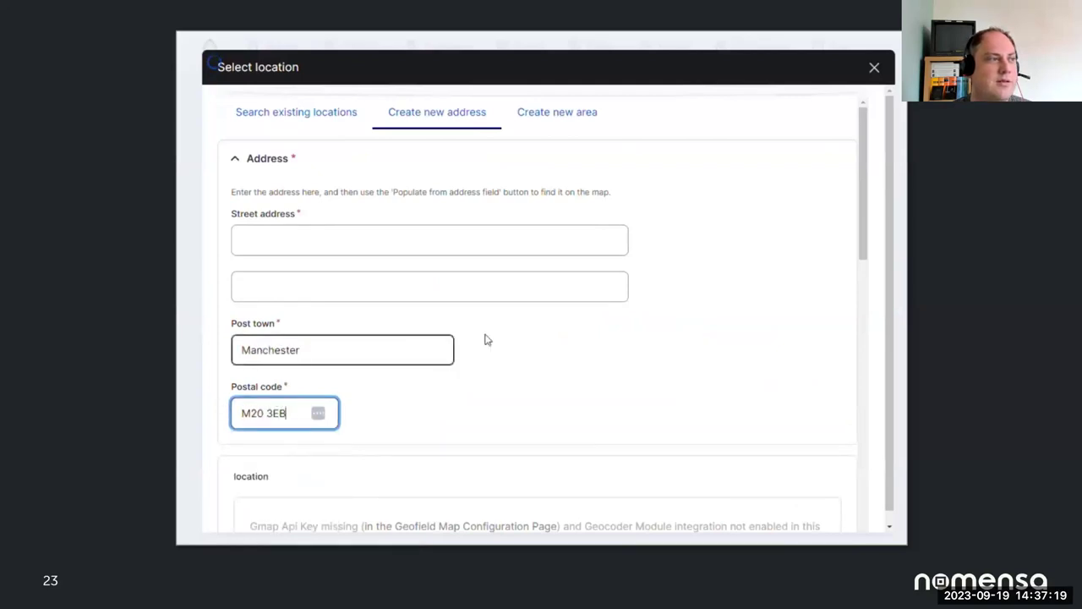
- Check the new address's map position and coordinates, and save it as the venue's location
{"action": "scroll", "coordinate": [617, 361], "scroll_direction": "down", "scroll_amount": 3}
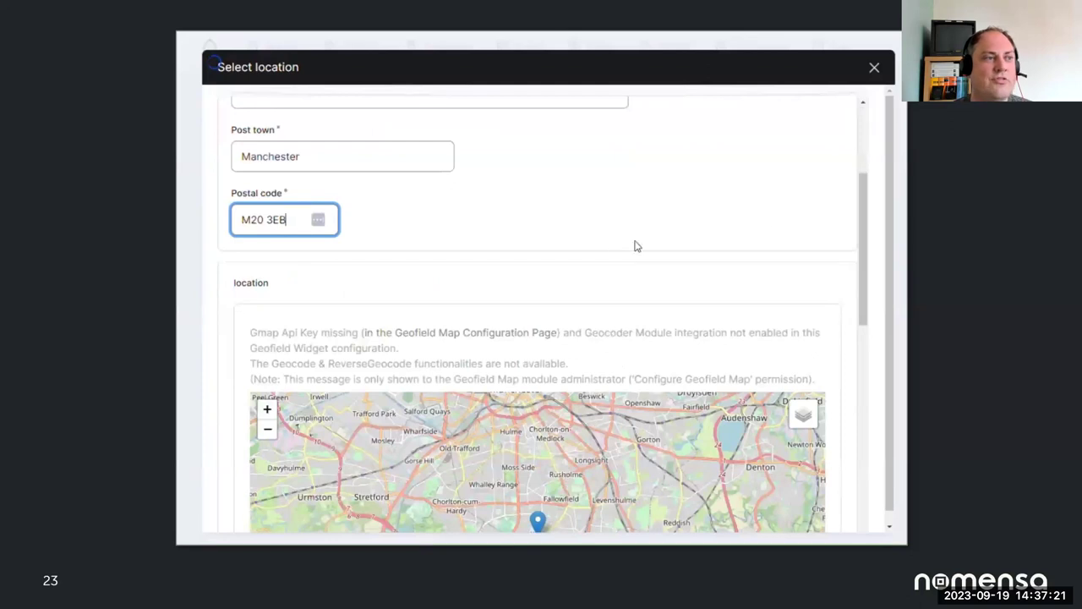
{"action": "scroll", "coordinate": [817, 232], "scroll_direction": "down", "scroll_amount": 3}
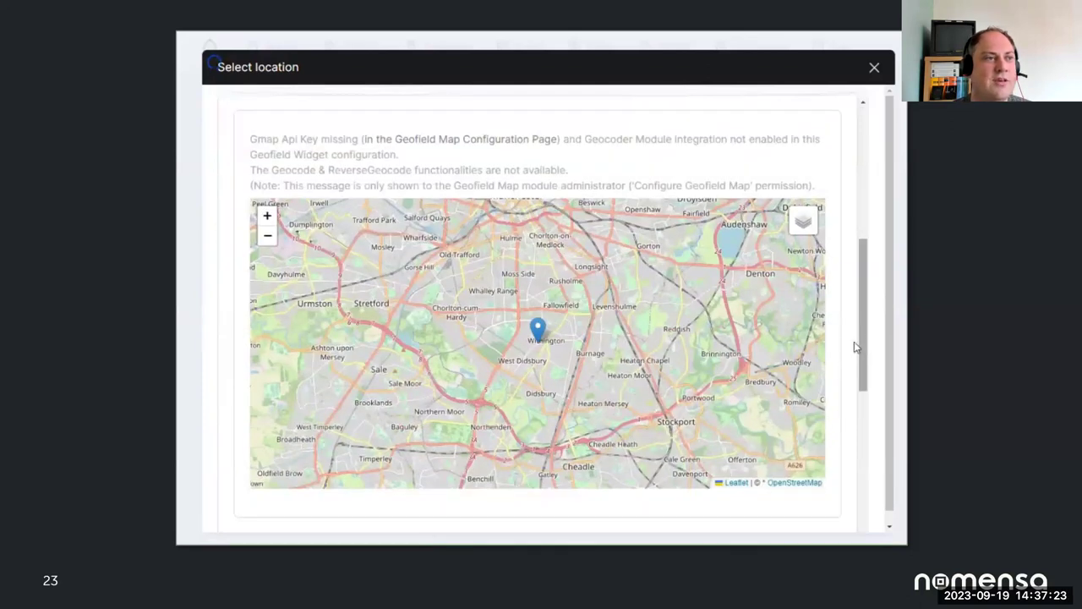
{"action": "scroll", "coordinate": [854, 348], "scroll_direction": "down", "scroll_amount": 5}
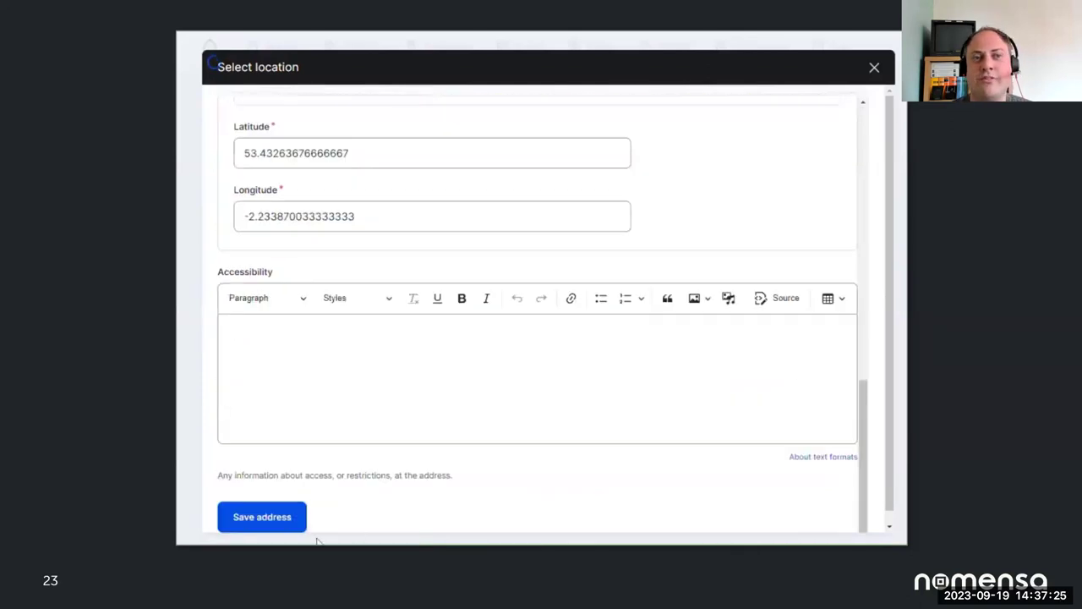
{"action": "left_click", "coordinate": [270, 516]}
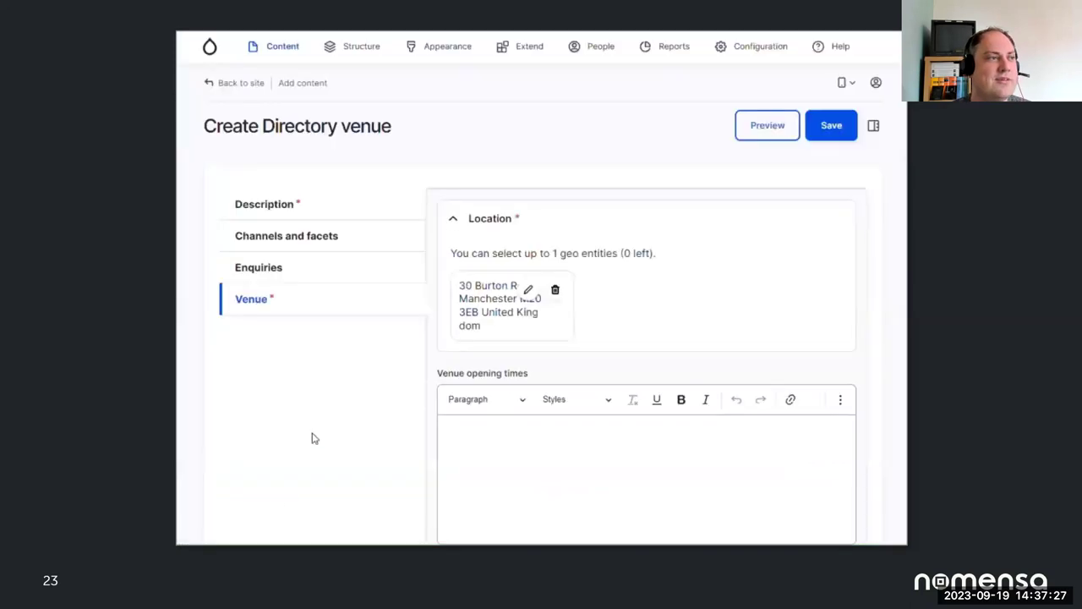
- Enter "Manchester's last working Edwardian Swimming Pool" as the summary in the venue's description
{"action": "left_click", "coordinate": [324, 209]}
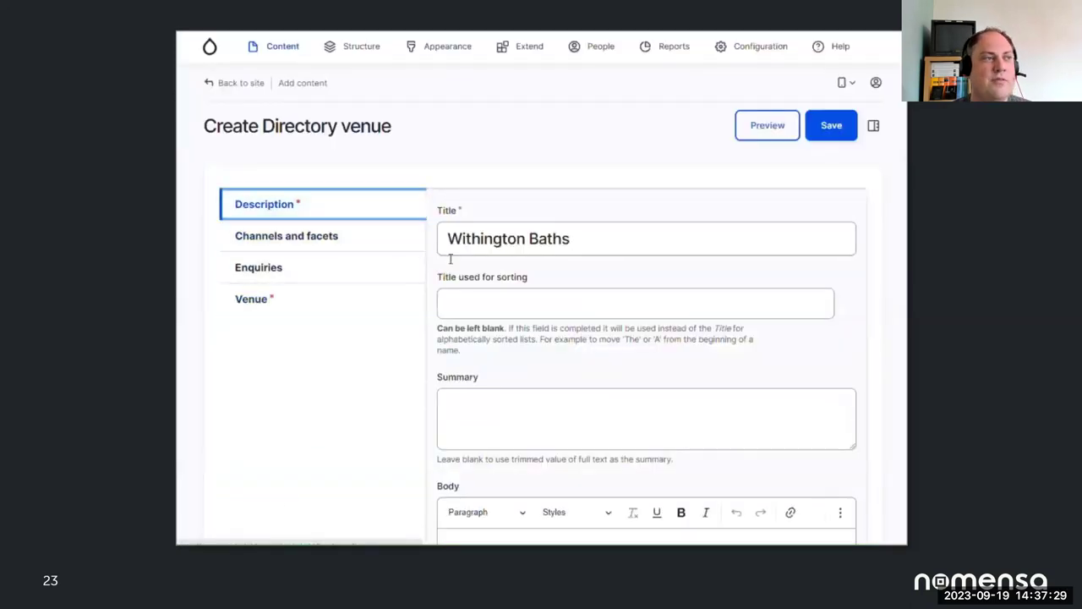
{"action": "left_click", "coordinate": [530, 411]}
{"action": "type", "text": "Manchester's last working Edwardian Swimming Pool"}
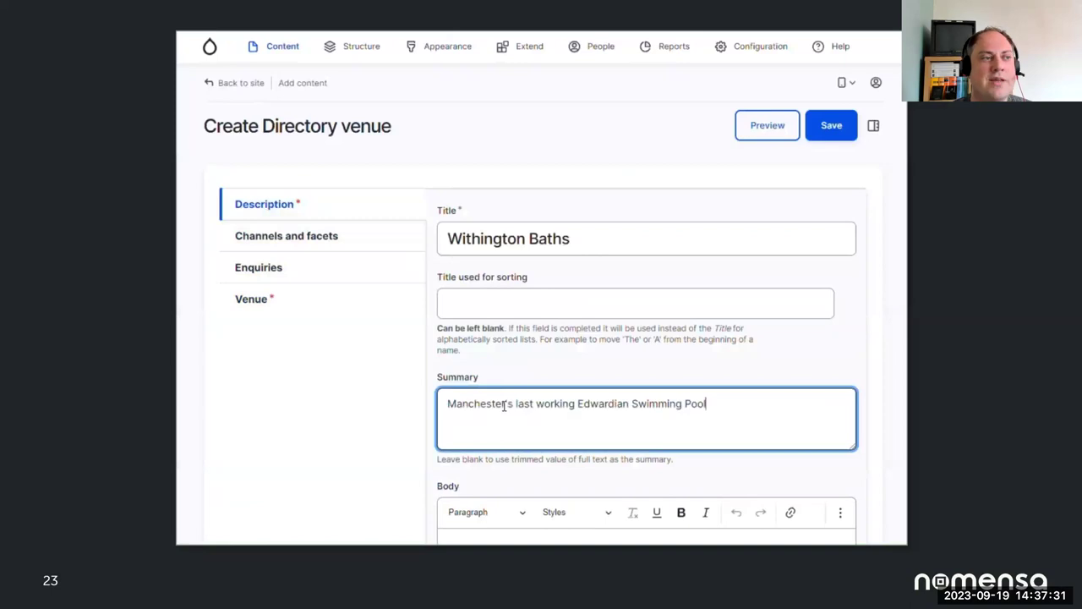
- Fill in the venue's body with the text beginning "We love our heritage pool!" and save the Withington Baths venue
{"action": "scroll", "coordinate": [512, 396], "scroll_direction": "down", "scroll_amount": 4}
{"action": "left_click", "coordinate": [645, 263]}
{"action": "type", "text": "We love our heritage pool! It's the last remaining Edwardian swimming pool in Manchester and it's packed with history. We're working very hard to restore our pool to its former glory, and thanks to our members and the Heritage Lottery Fund we're making great progress. We also have a sauna and pool-side showers. The pool is 23m x 7.6m and depth is 0.9m to 1.9m."}
{"action": "left_click", "coordinate": [832, 93]}
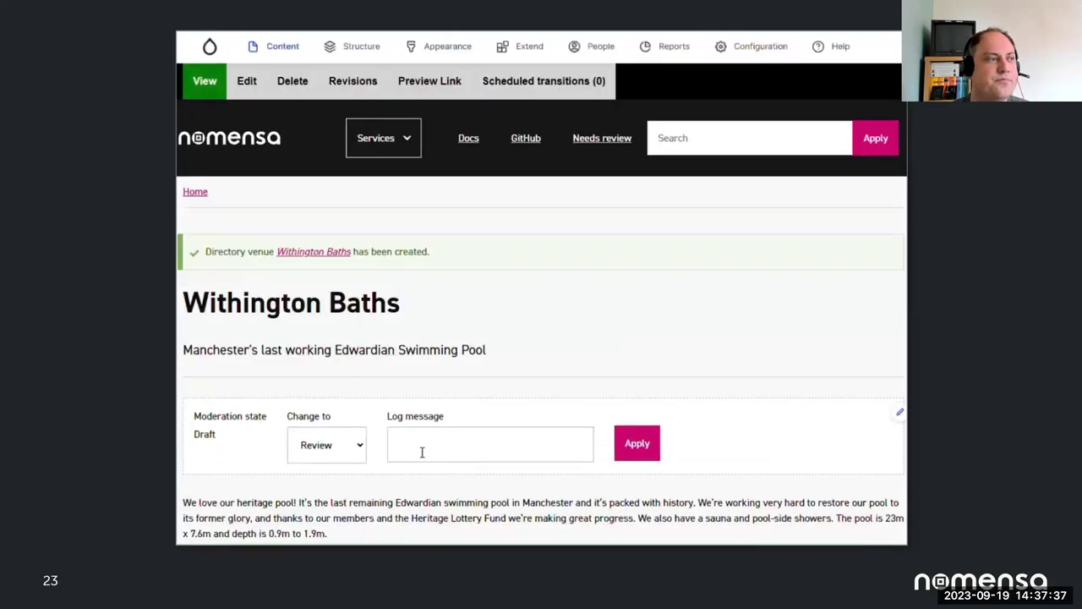
- Change the moderation state of Withington Baths to Published
{"action": "left_click", "coordinate": [340, 457]}
{"action": "left_click", "coordinate": [322, 484]}
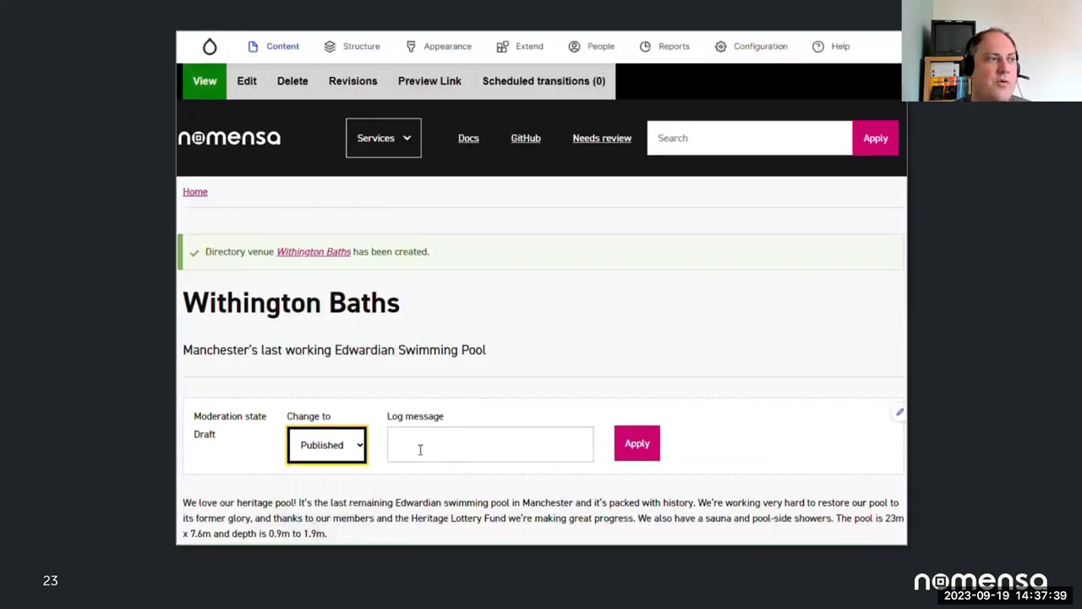
{"action": "left_click", "coordinate": [636, 443]}
- Start another new directory venue and title it "Bramley Baths"
{"action": "mouse_move", "coordinate": [292, 58]}
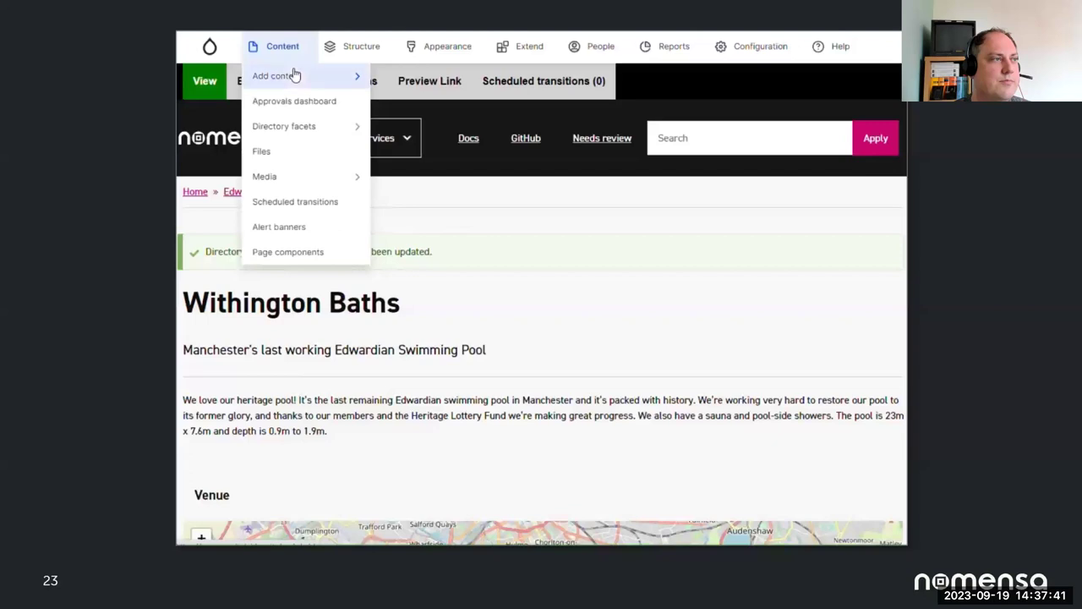
{"action": "mouse_move", "coordinate": [465, 84]}
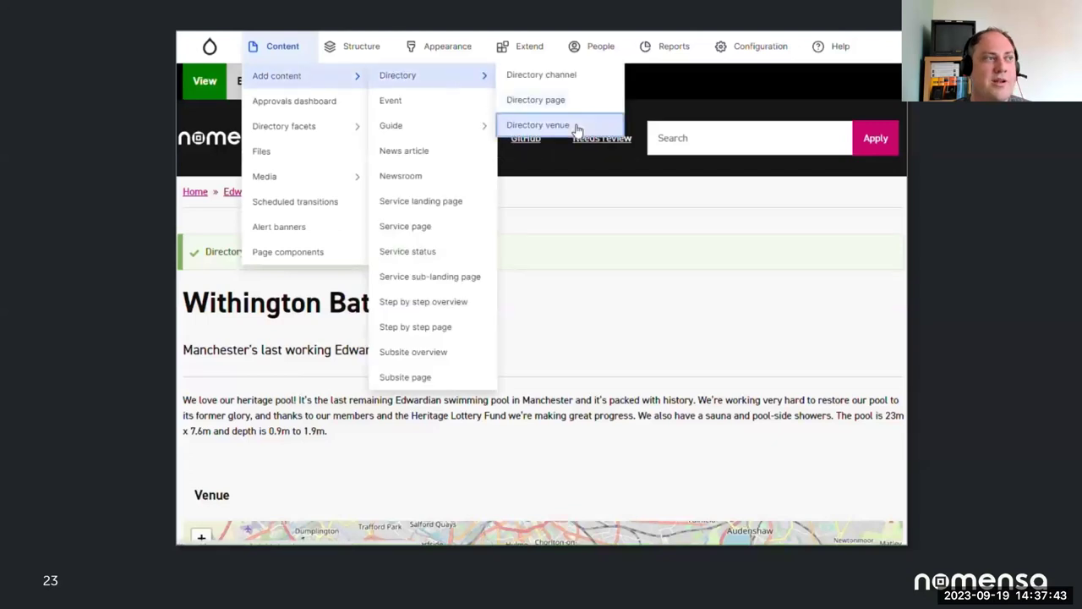
{"action": "left_click", "coordinate": [575, 125]}
{"action": "left_click", "coordinate": [485, 241]}
{"action": "type", "text": "Bramley Baths"}
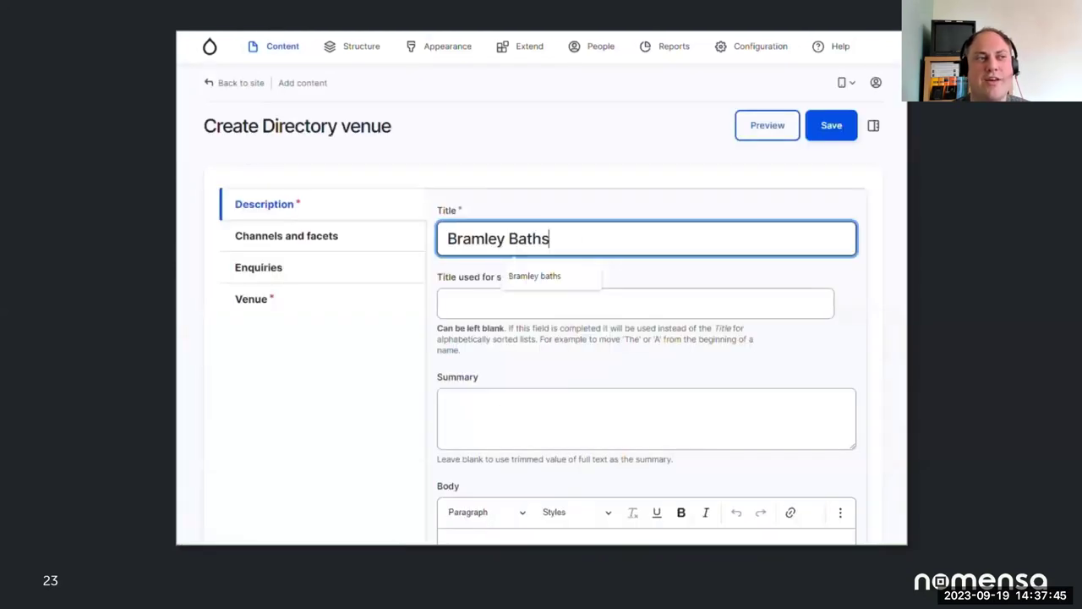
- Fill in the Bramley Baths summary describing the community-led, not-for-profit centre, and the body beginning "Serving the local area since 1904"
{"action": "left_click", "coordinate": [699, 409]}
{"action": "type", "text": "Bramley Baths is a community-led, not-for-profit centre for fitness, health and fun, which houses a public gym, swimming pool, steam room and space for community events, meetings and fitness classes."}
{"action": "left_click", "coordinate": [496, 358]}
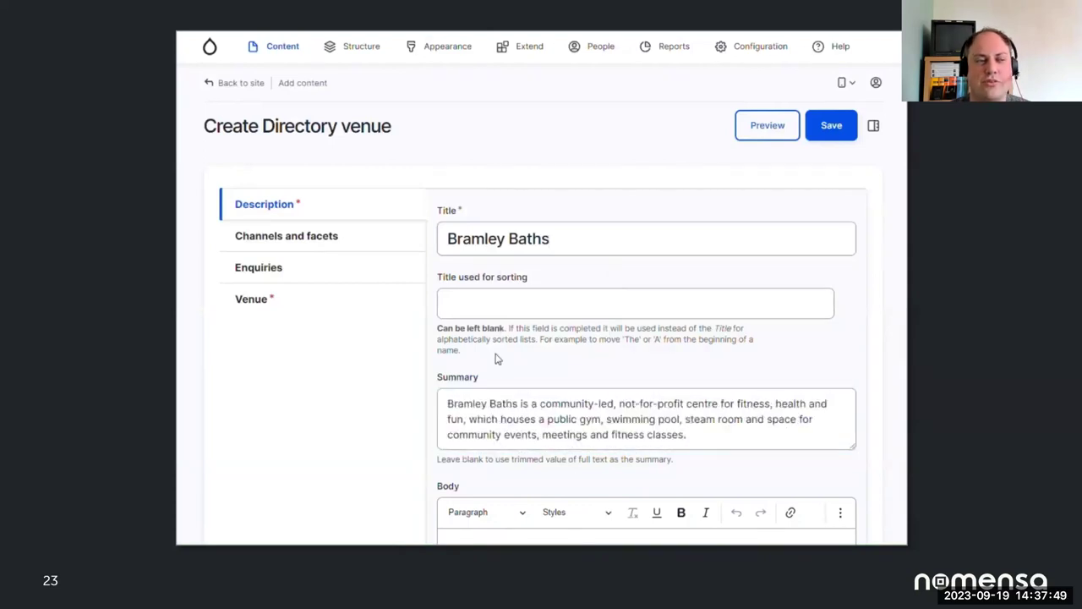
{"action": "scroll", "coordinate": [499, 361], "scroll_direction": "down", "scroll_amount": 2}
{"action": "left_click", "coordinate": [507, 448]}
{"action": "type", "text": "Serving the local area since 1904, this Grade II Listed building is a community hub hosting other organisations, events, and activities as well as supporting the community's health and wellbeing.  2023 is the tenth anniversary of Bramley Baths being championed by local residents and supporters all over the UK and beyond, to secure its future. Operating as a successful social enterprise, for and by the community, it is more than a pool – it is a special place in people's lives and histories, and community support continues to preserve its past, deliver its present and help secure its future for generations to come."}
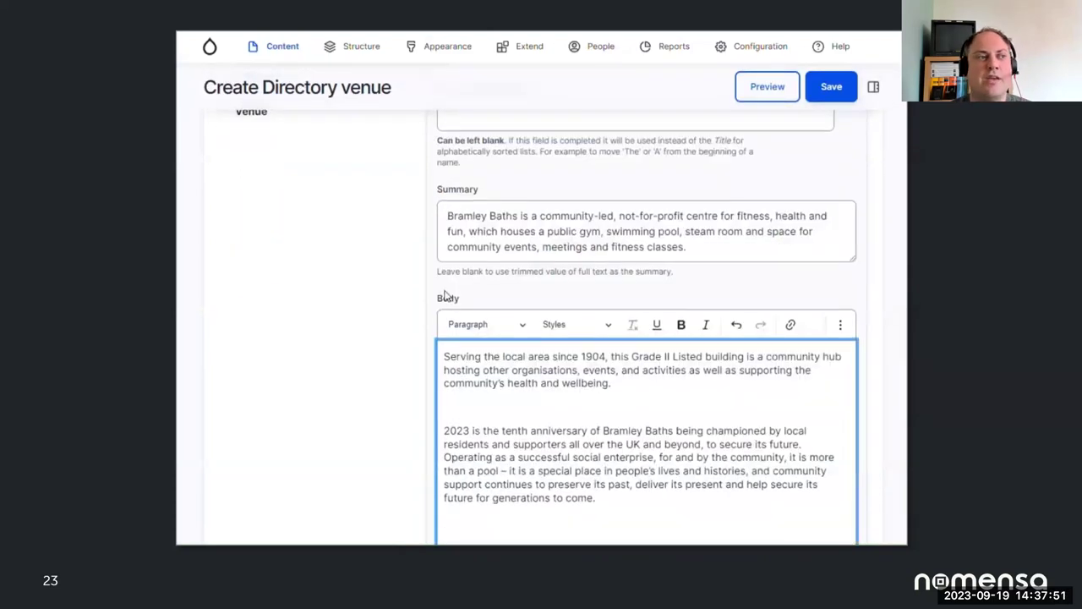
- Set Edwardian swimming pools as the primary directory channel for Bramley Baths
{"action": "scroll", "coordinate": [356, 304], "scroll_direction": "up", "scroll_amount": 3}
{"action": "left_click", "coordinate": [292, 242]}
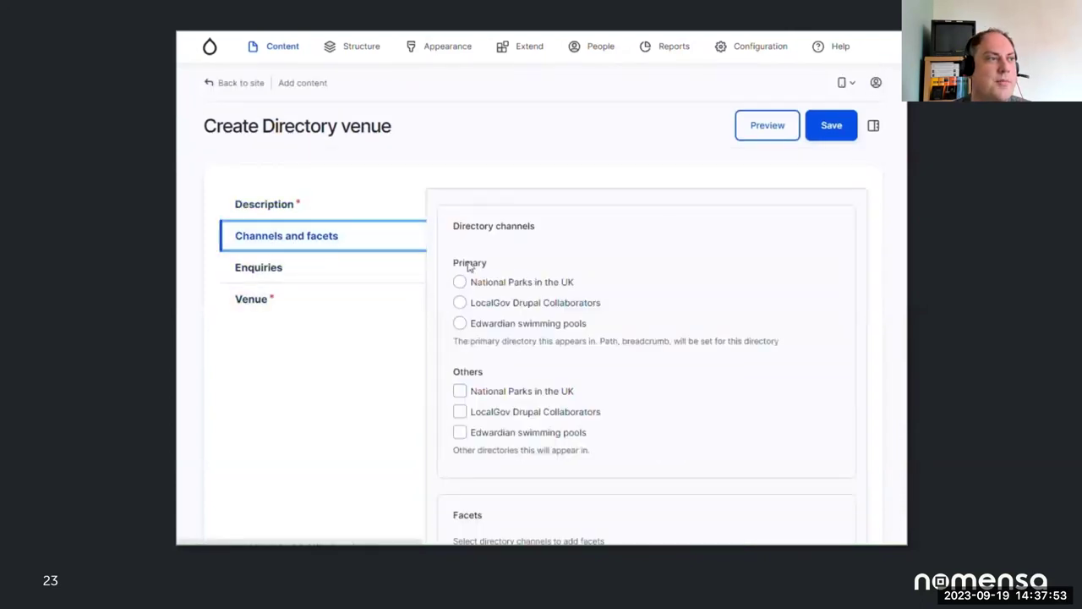
{"action": "left_click", "coordinate": [514, 302]}
{"action": "left_click", "coordinate": [491, 322]}
- Create a new address for the venue's location by looking up its postal code and filling in the street address
{"action": "left_click", "coordinate": [283, 306]}
{"action": "left_click", "coordinate": [478, 279]}
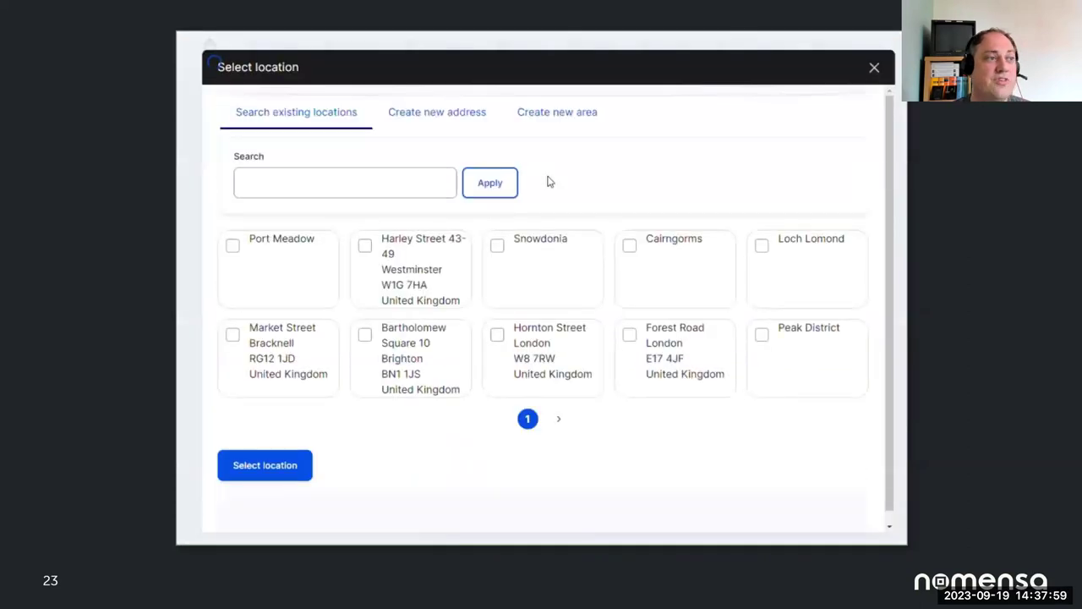
{"action": "left_click", "coordinate": [440, 117]}
{"action": "left_click", "coordinate": [282, 413]}
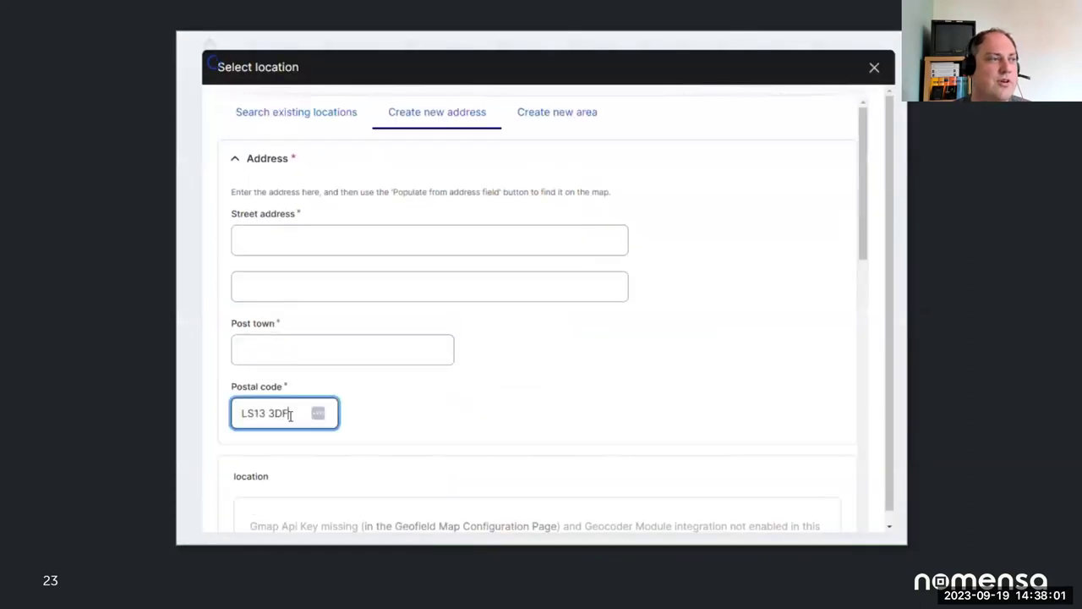
{"action": "left_click", "coordinate": [254, 449]}
{"action": "left_click", "coordinate": [384, 244]}
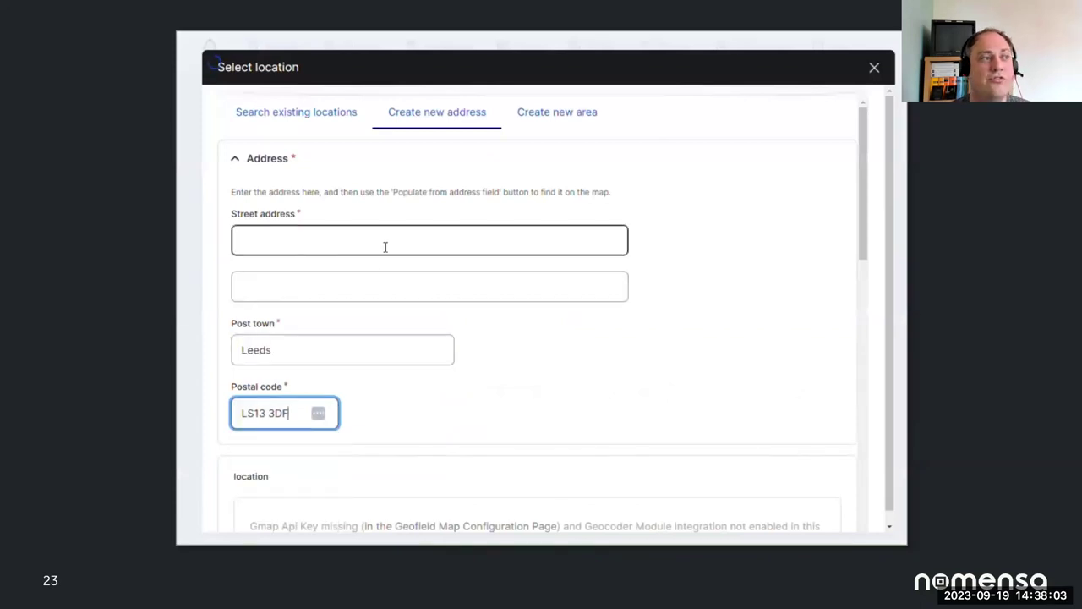
{"action": "type", "text": "Broad Lane"}
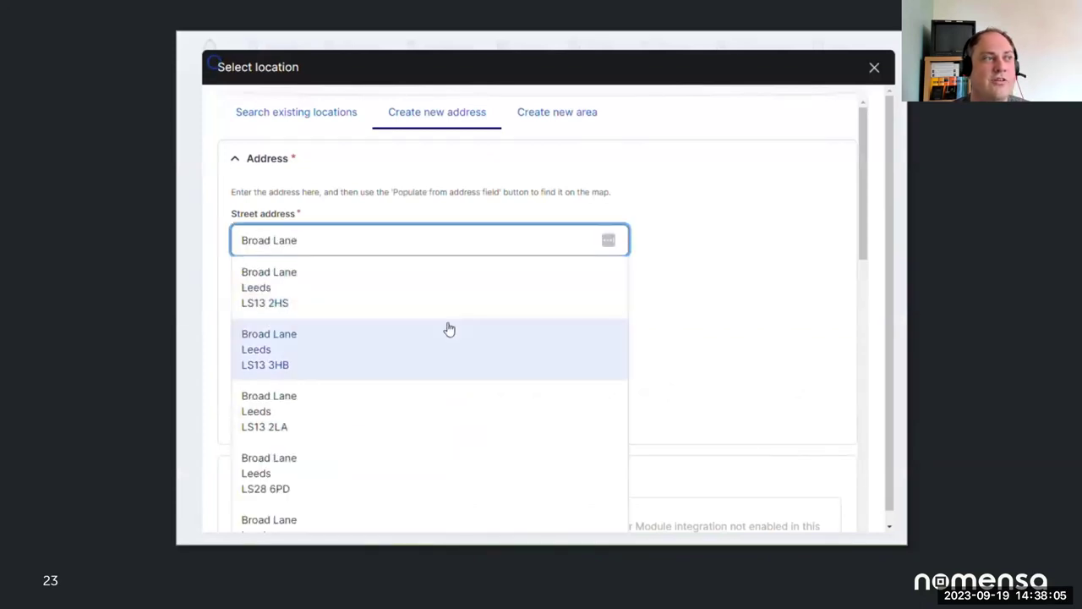
{"action": "left_click", "coordinate": [724, 362]}
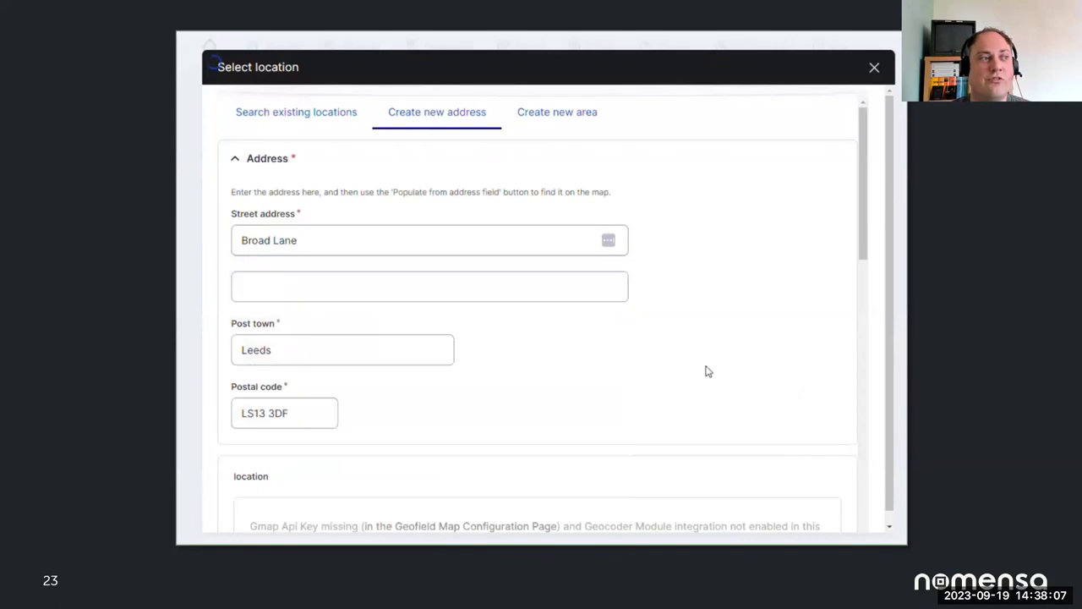
- Check the address's map position and coordinates, save it as the location, and save the Bramley Baths venue
{"action": "scroll", "coordinate": [706, 369], "scroll_direction": "down", "scroll_amount": 4}
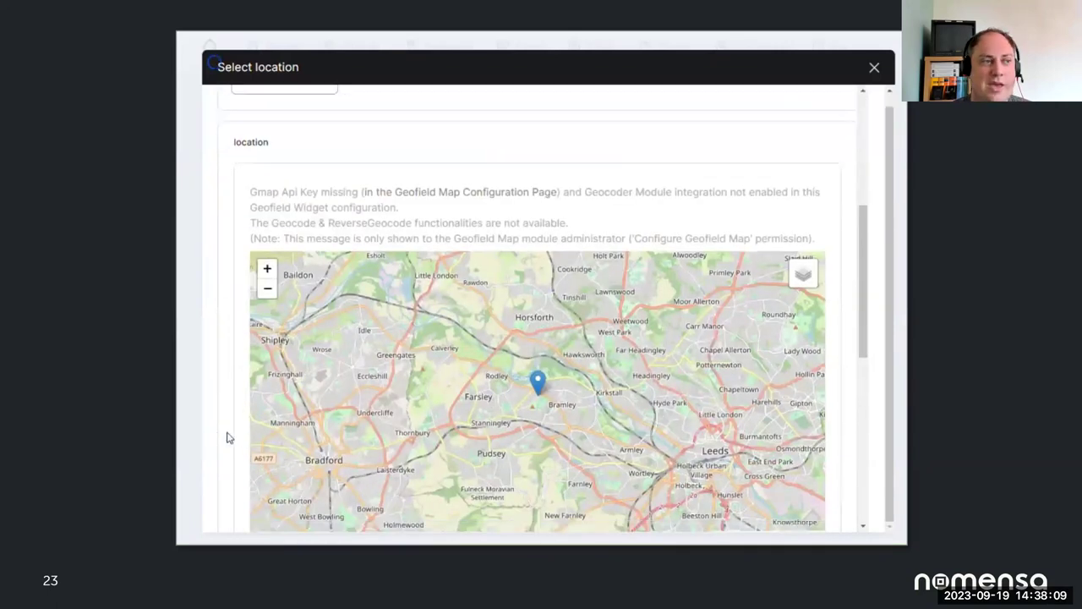
{"action": "scroll", "coordinate": [242, 437], "scroll_direction": "down", "scroll_amount": 6}
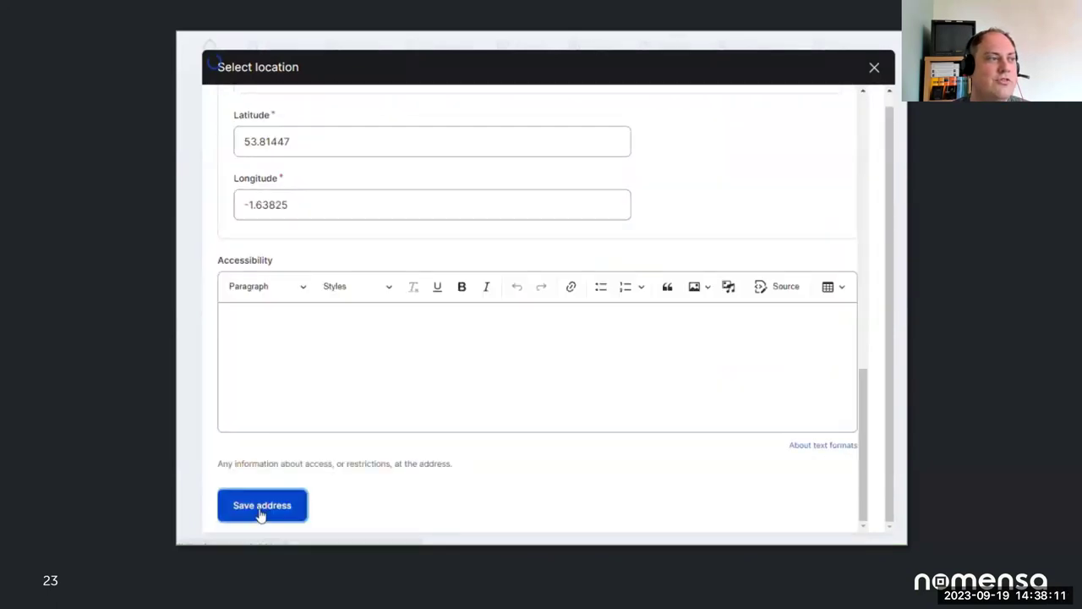
{"action": "left_click", "coordinate": [261, 507]}
{"action": "left_click", "coordinate": [817, 135]}
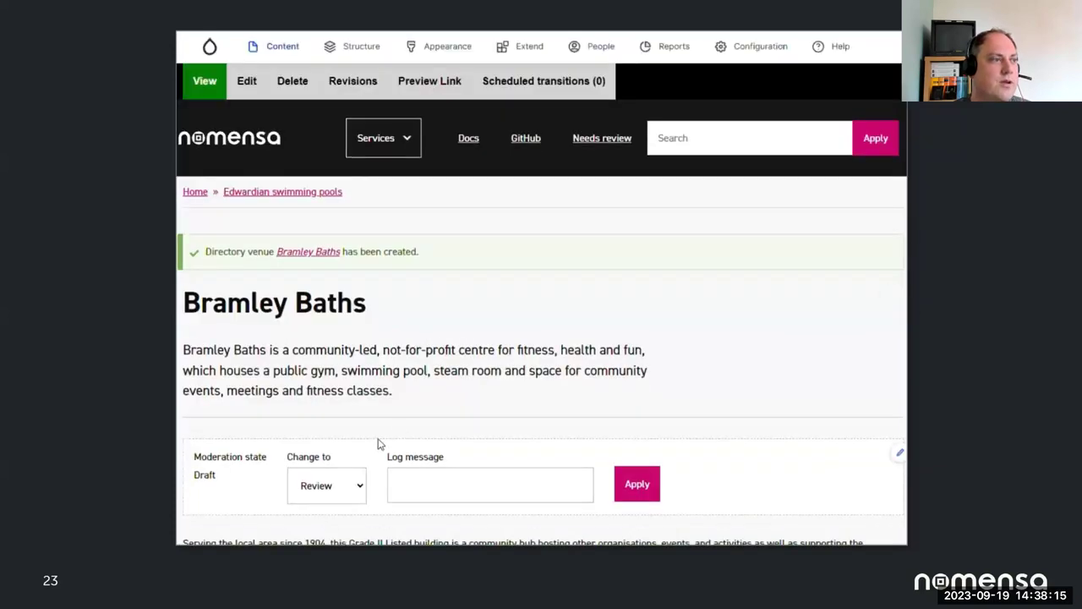
- Change the moderation state of Bramley Baths to Published
{"action": "left_click", "coordinate": [330, 487]}
{"action": "left_click", "coordinate": [334, 524]}
{"action": "left_click", "coordinate": [657, 491]}
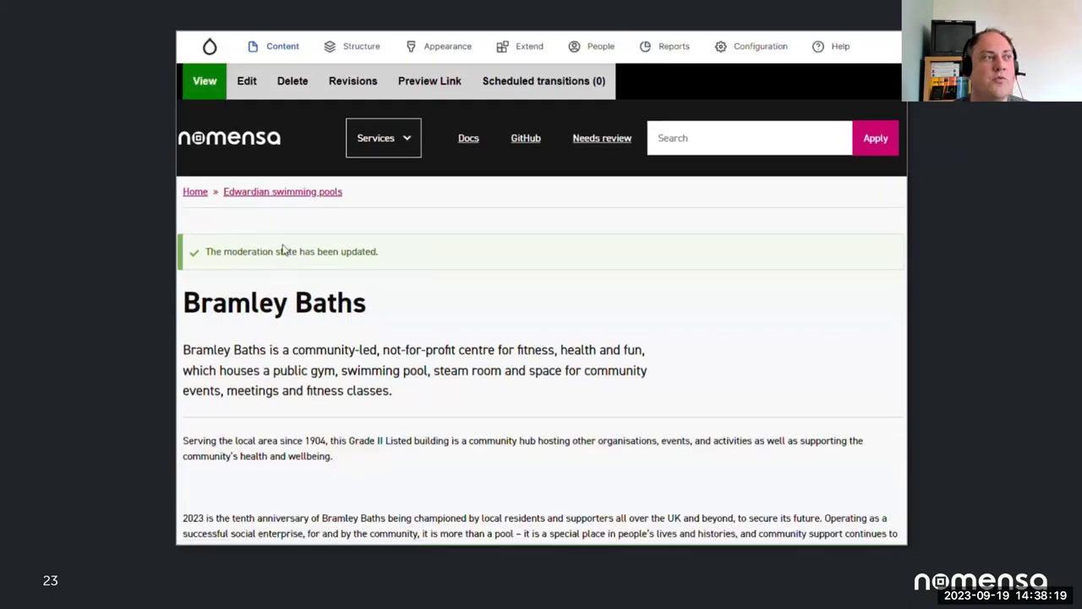
- Open the Edwardian swimming pools directory and examine its map and venue listings
{"action": "left_click", "coordinate": [289, 193]}
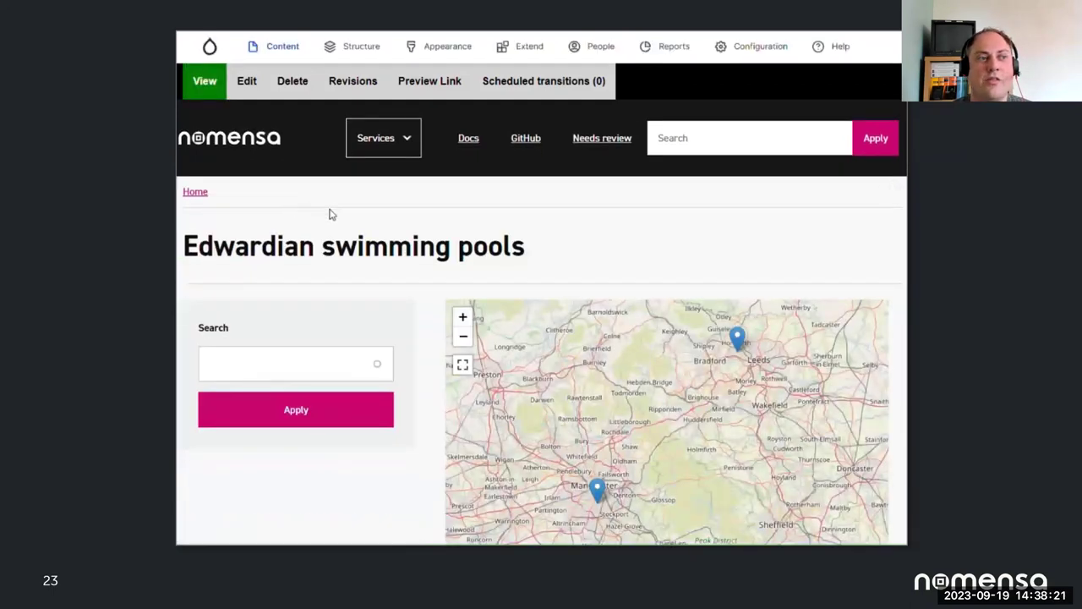
{"action": "scroll", "coordinate": [397, 241], "scroll_direction": "down", "scroll_amount": 2}
{"action": "scroll", "coordinate": [415, 248], "scroll_direction": "down", "scroll_amount": 5}
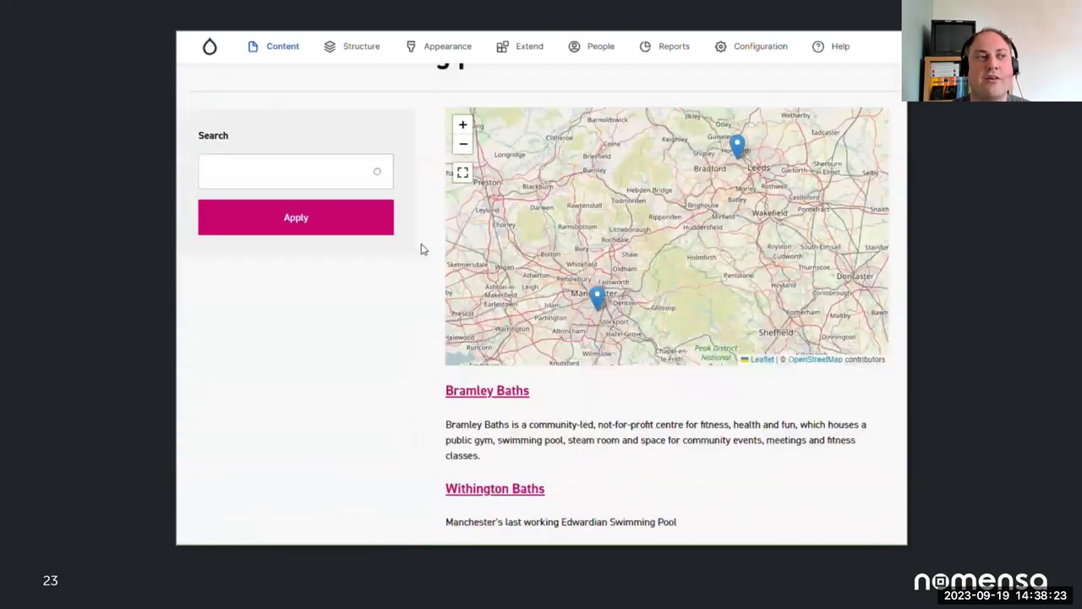
{"action": "scroll", "coordinate": [417, 249], "scroll_direction": "up", "scroll_amount": 2}
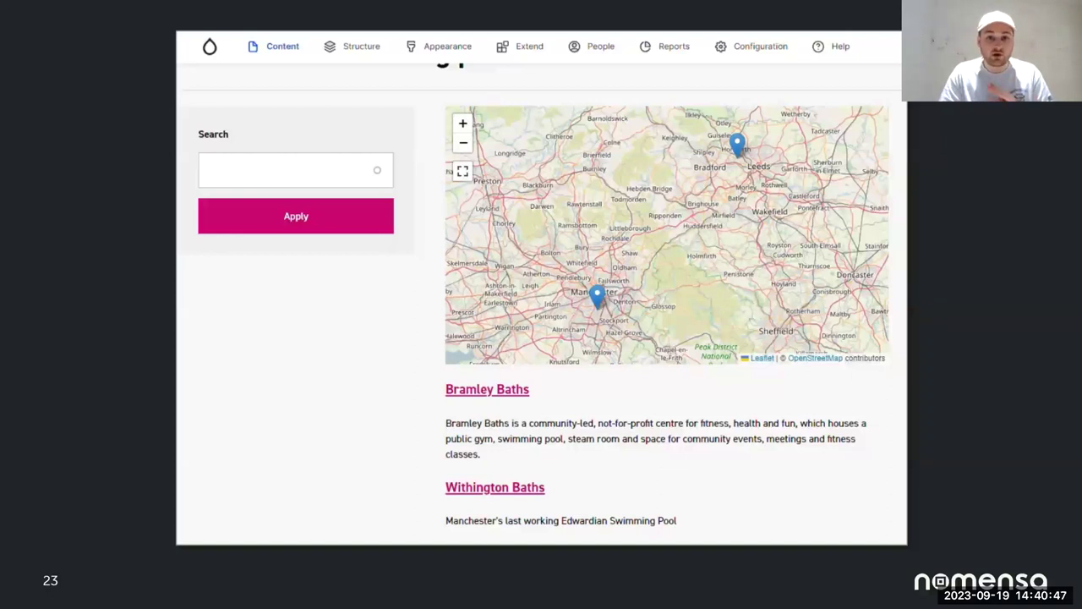
{"action": "key", "text": "Right"}
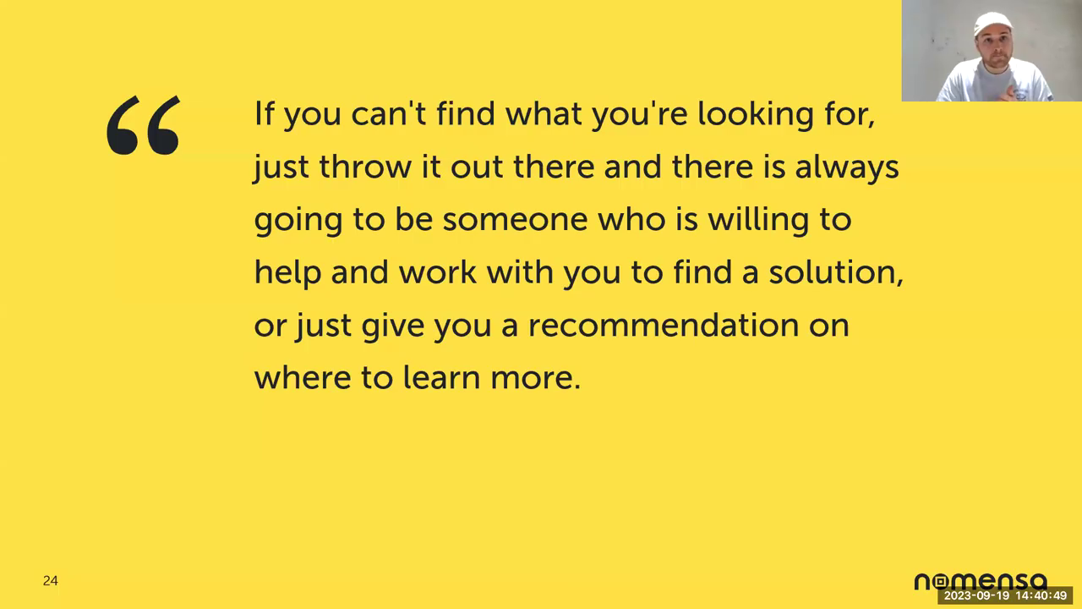